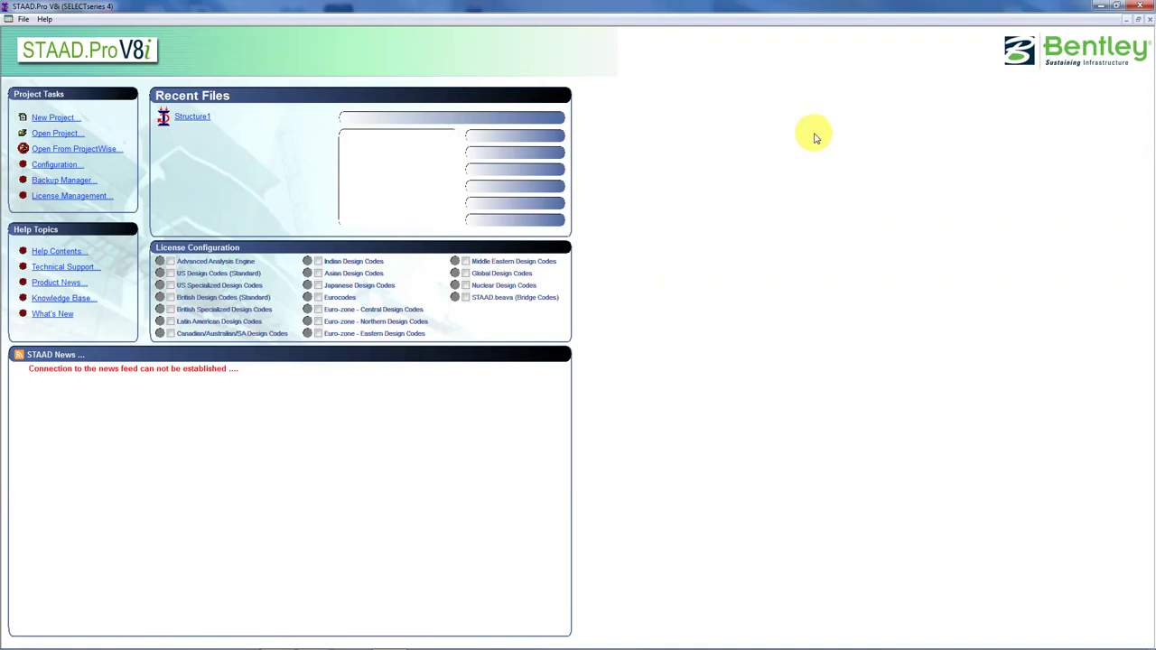
Step: Create the plane project Structure1 in metres and kilonewtons, overwriting the existing file
{"action": "left_click", "coordinate": [57, 119]}
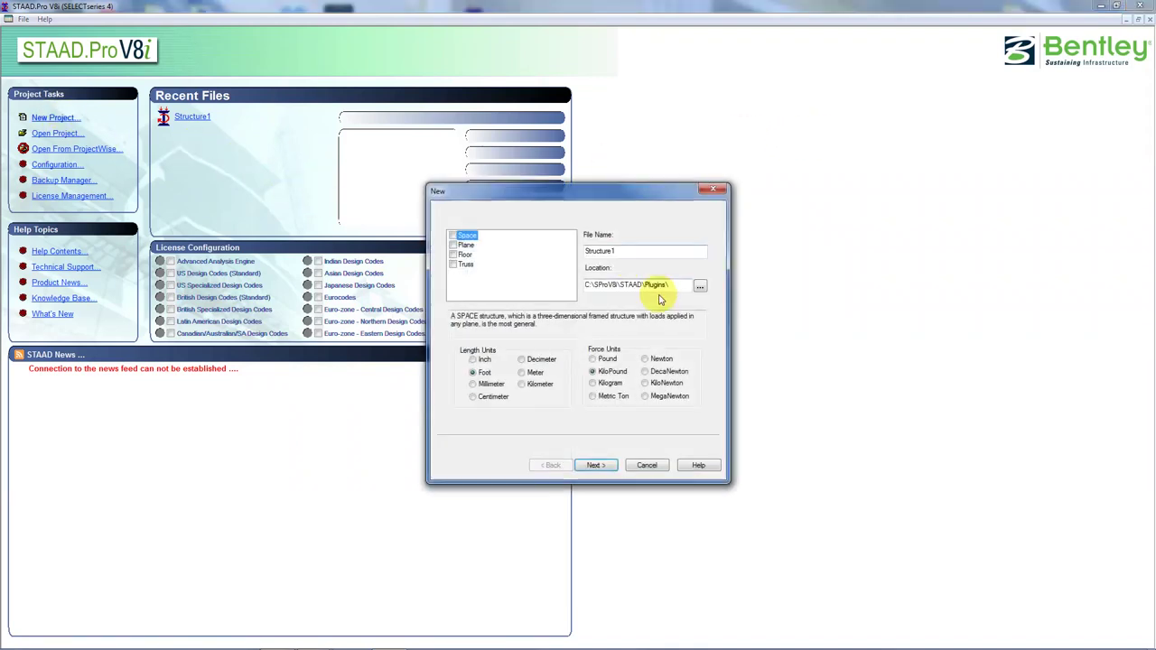
{"action": "left_click", "coordinate": [465, 245]}
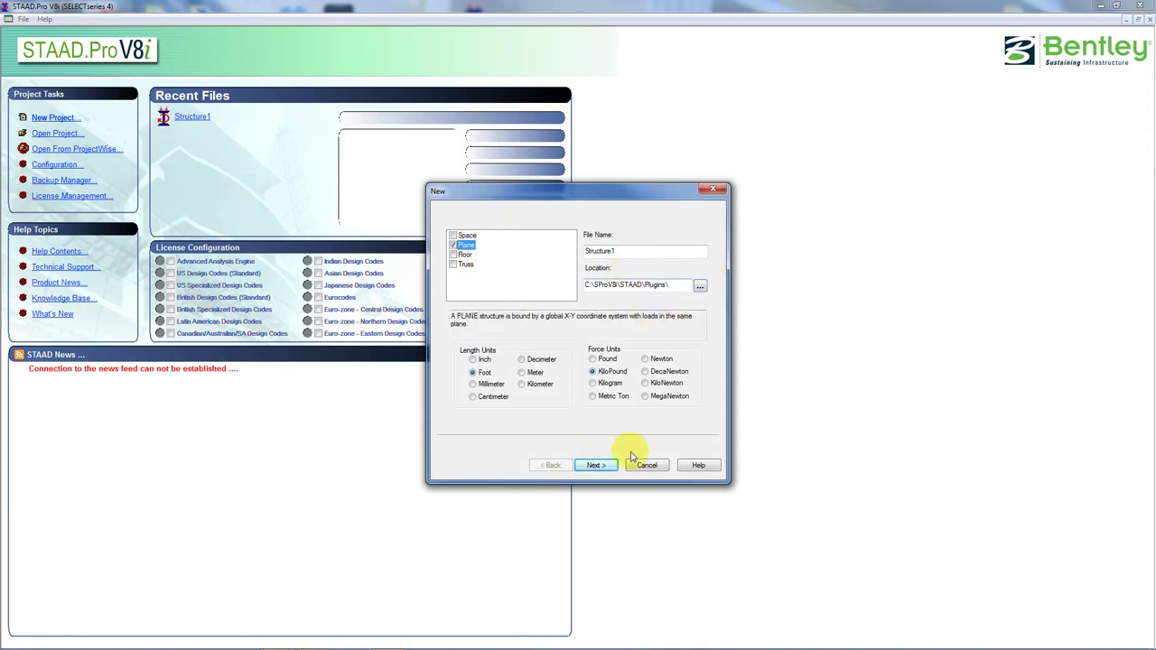
{"action": "left_click", "coordinate": [531, 376]}
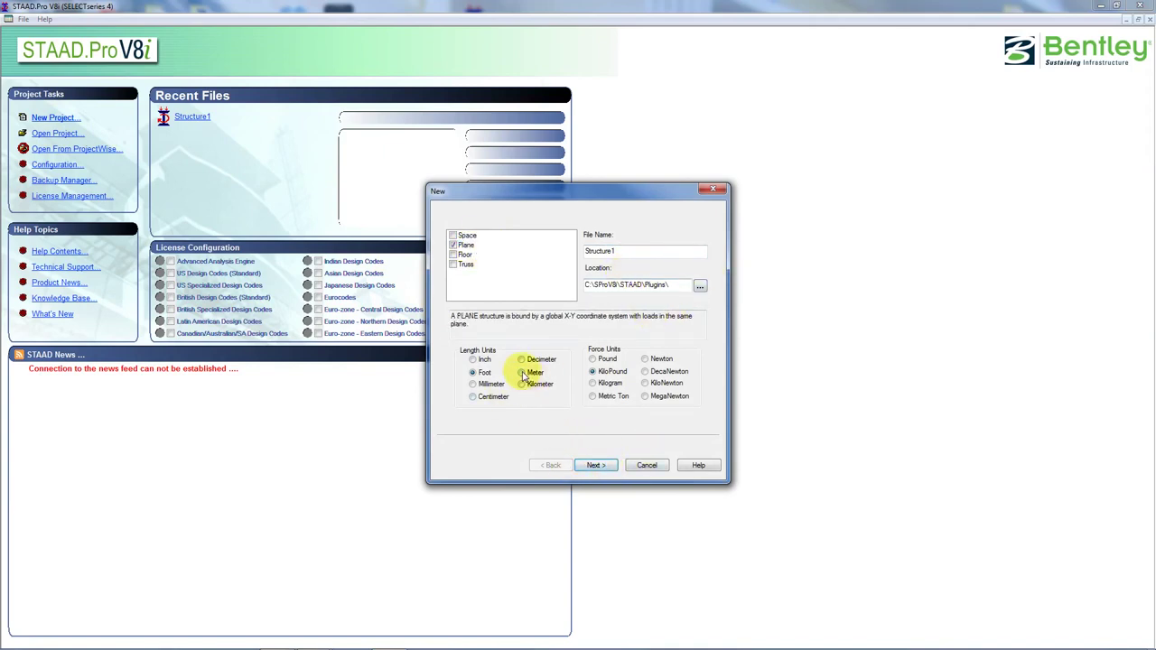
{"action": "left_click", "coordinate": [646, 383]}
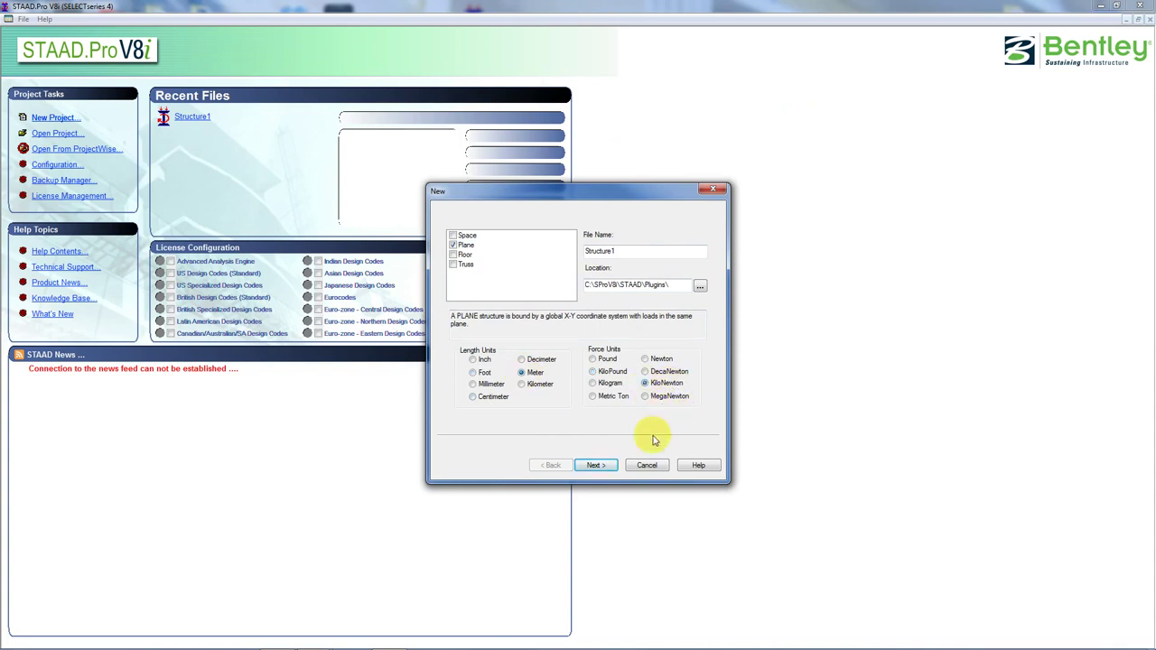
{"action": "left_click", "coordinate": [595, 465]}
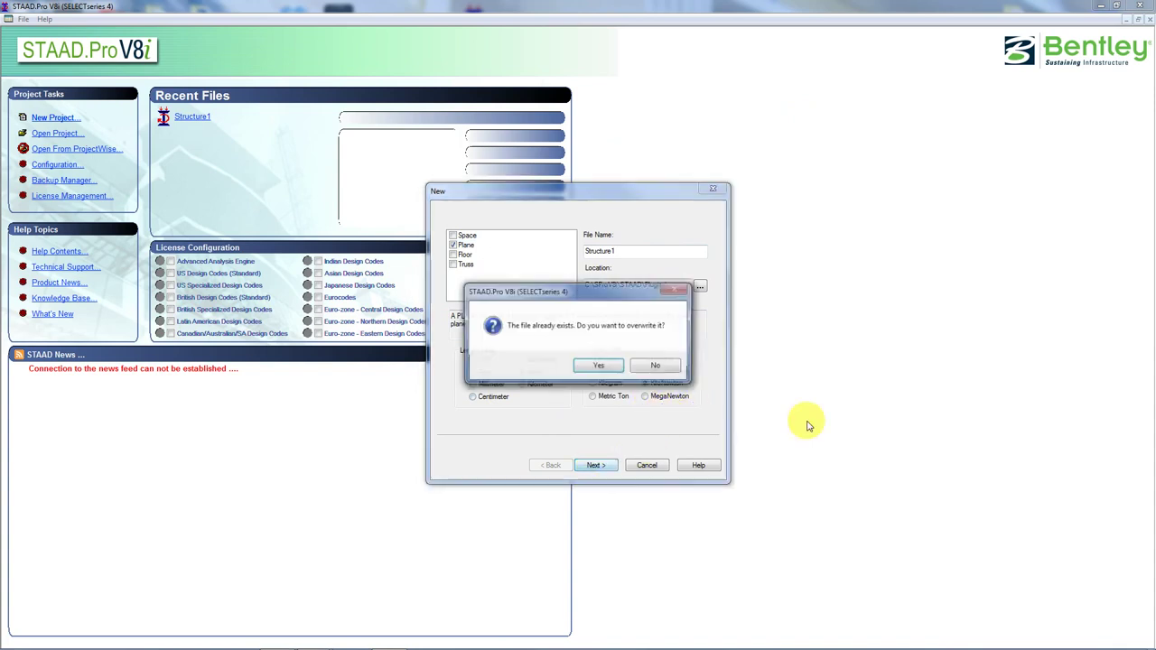
{"action": "left_click", "coordinate": [599, 366]}
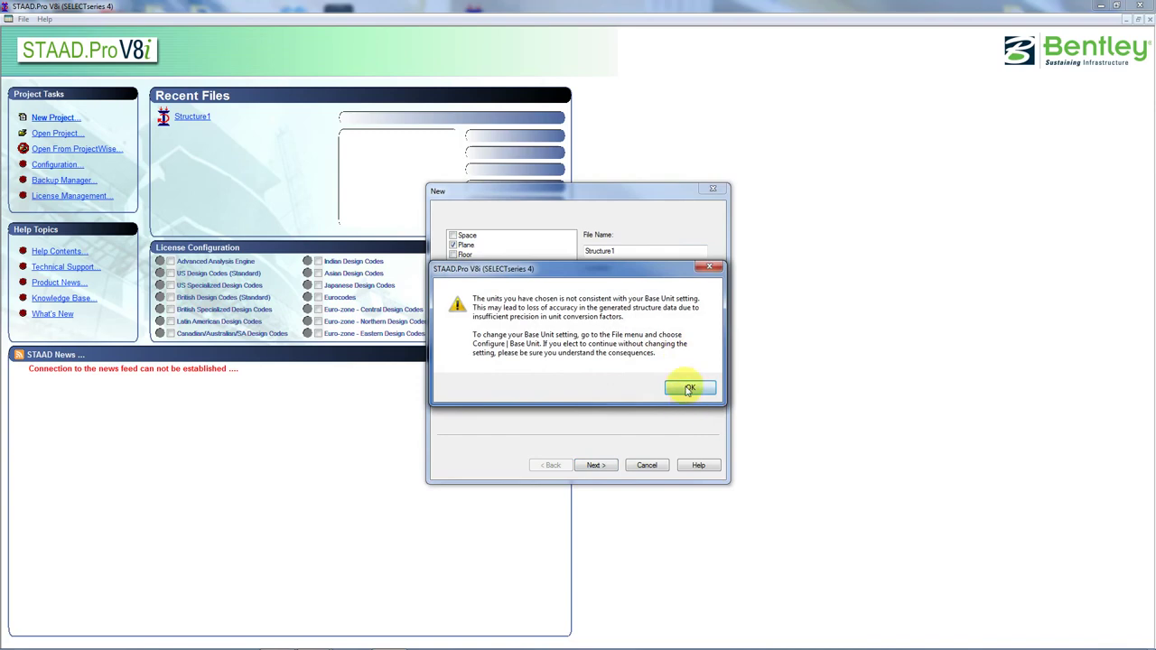
{"action": "left_click", "coordinate": [687, 390]}
{"action": "left_click", "coordinate": [596, 467]}
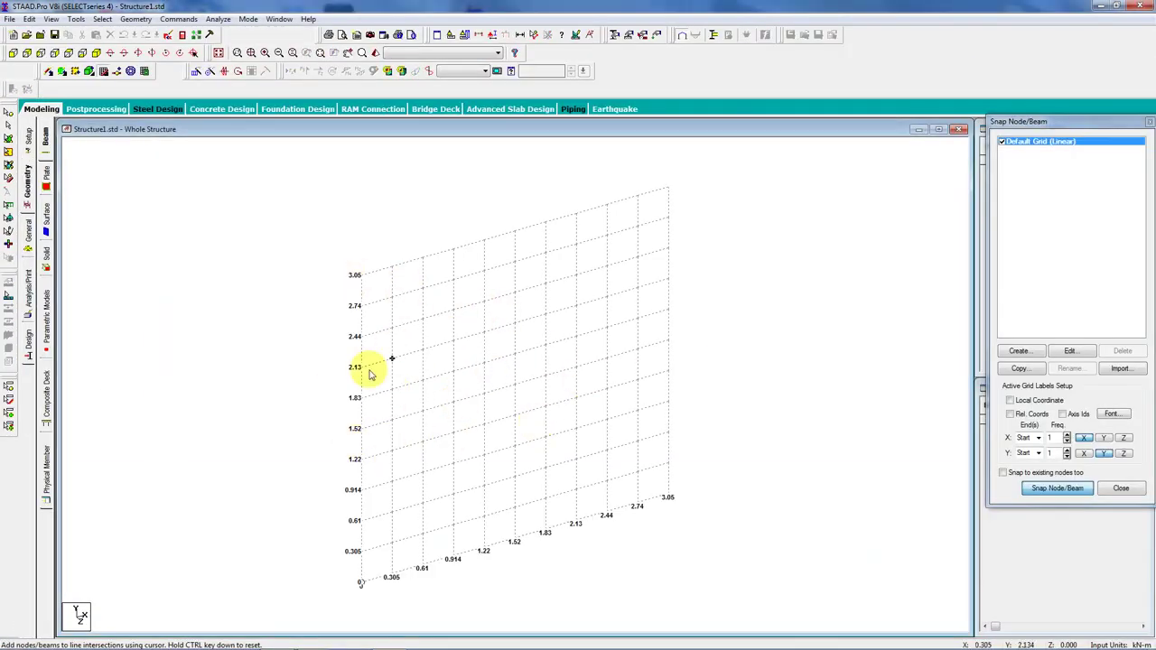
Step: In front view, set the snap grid X and Y spacing to 1 m
{"action": "left_click", "coordinate": [12, 52]}
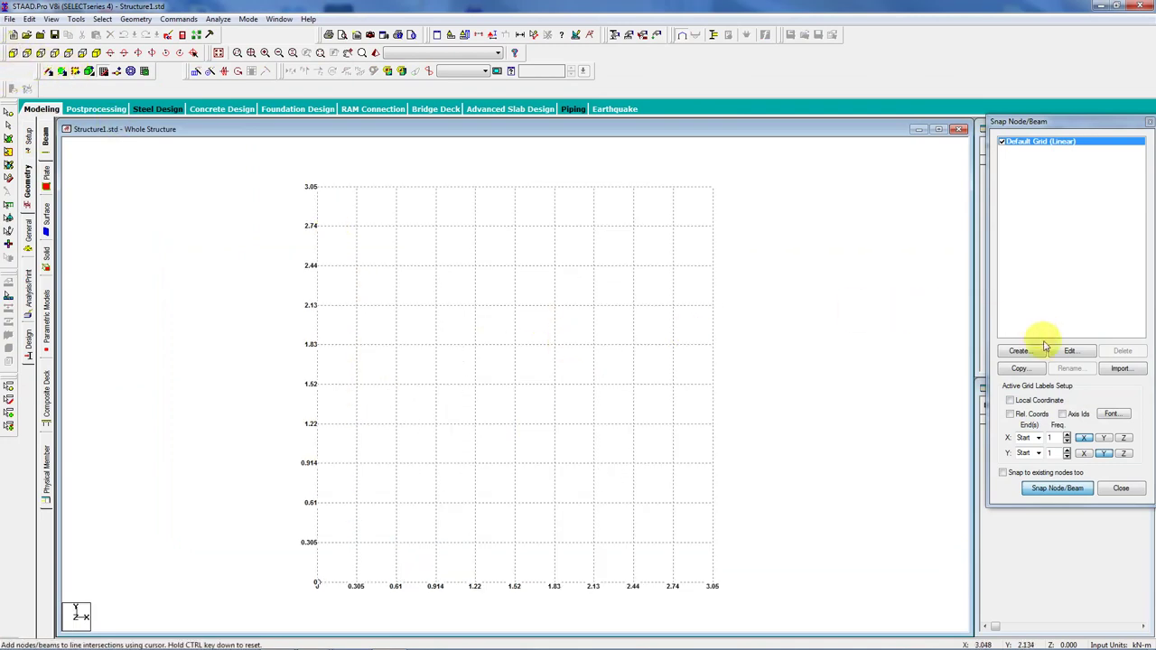
{"action": "left_click", "coordinate": [1073, 352]}
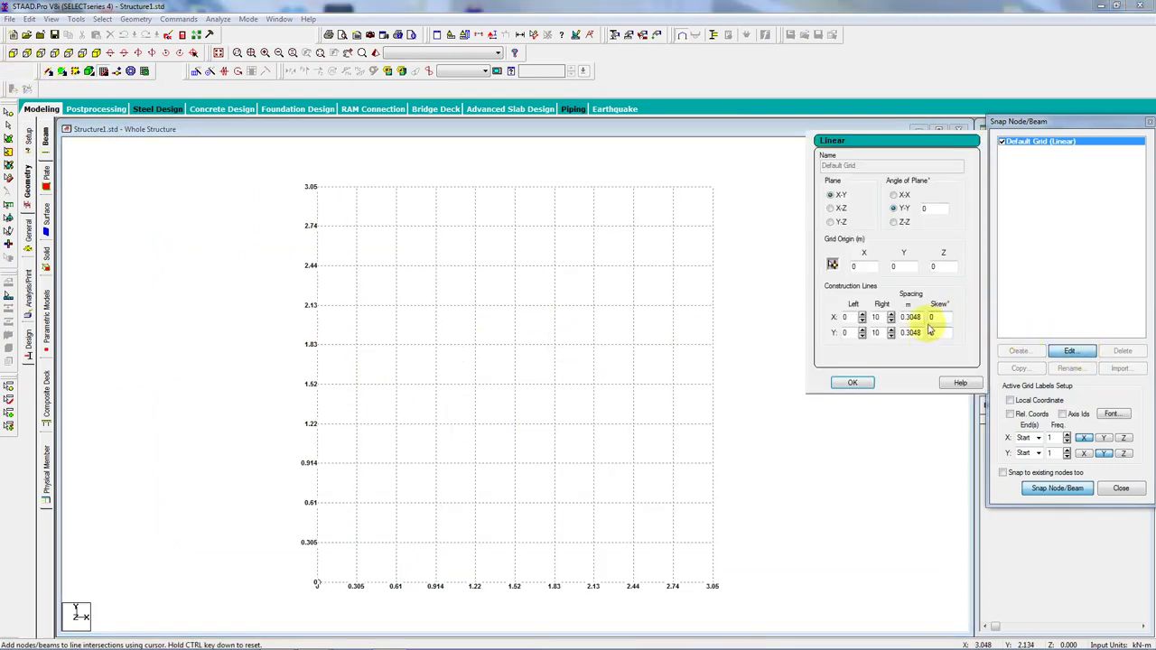
{"action": "left_click", "coordinate": [909, 321]}
{"action": "left_click_drag", "start_coordinate": [910, 323], "coordinate": [933, 321]}
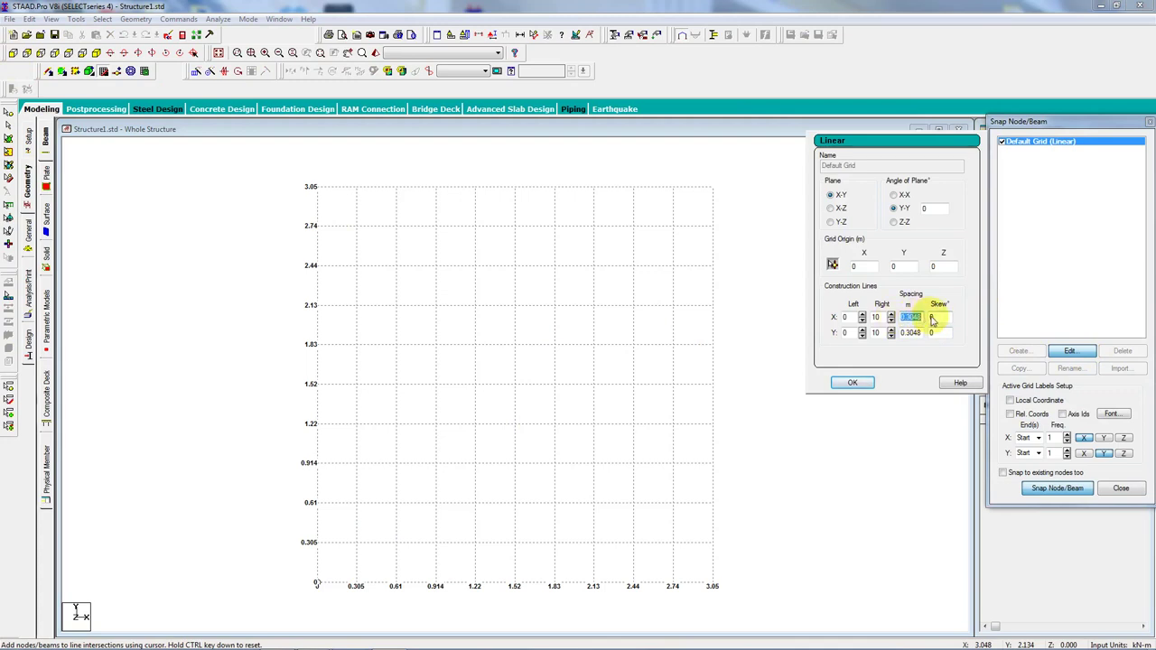
{"action": "type", "text": "1"}
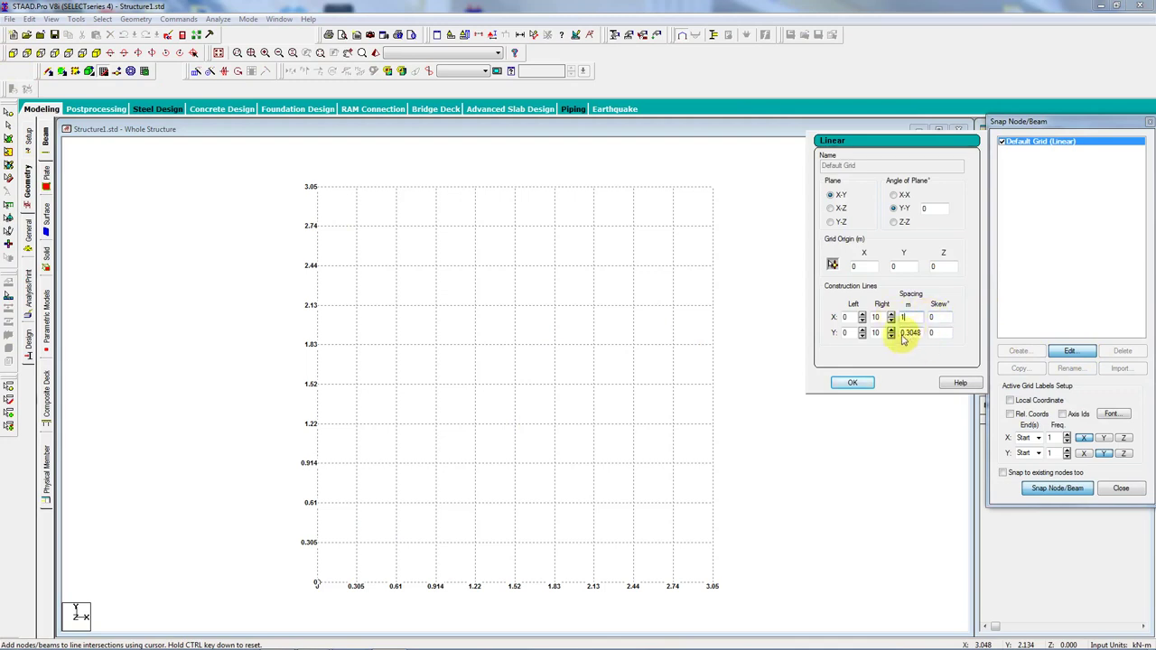
{"action": "left_click_drag", "start_coordinate": [902, 335], "coordinate": [933, 335]}
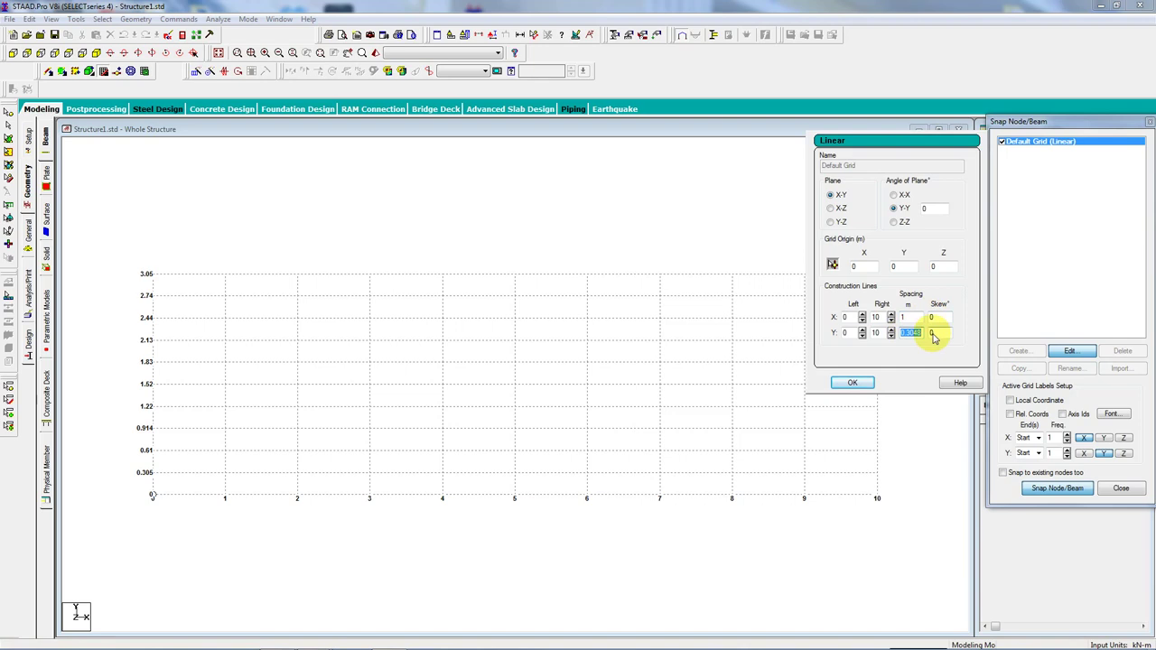
{"action": "type", "text": "1"}
{"action": "left_click", "coordinate": [852, 383]}
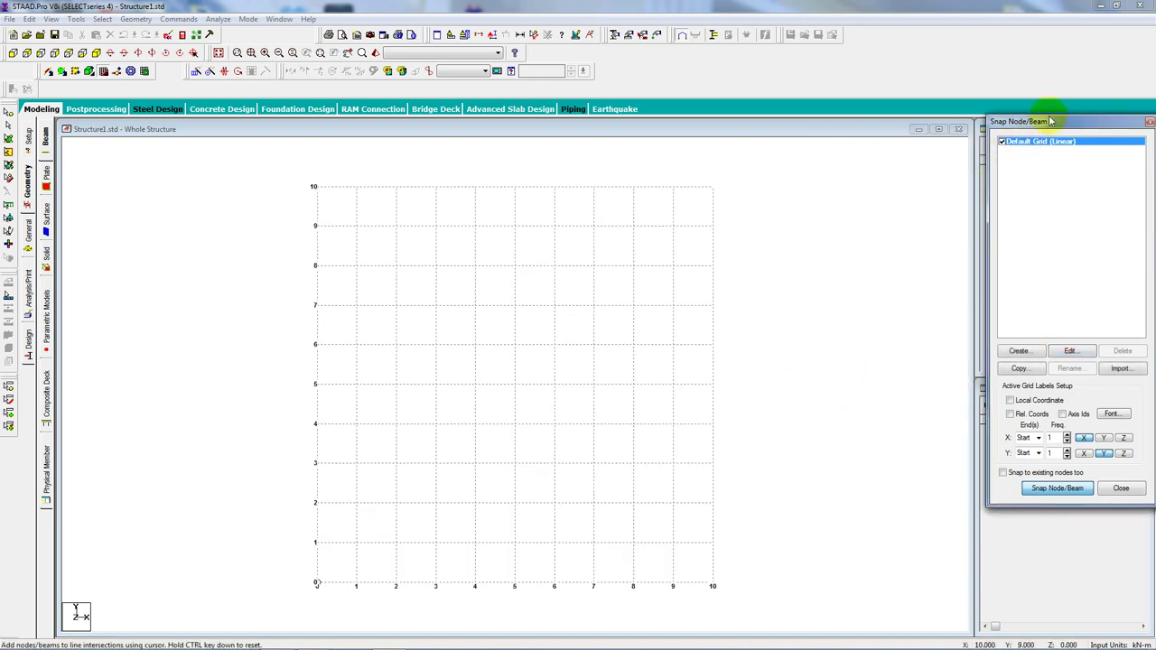
{"action": "left_click_drag", "start_coordinate": [1052, 124], "coordinate": [667, 193]}
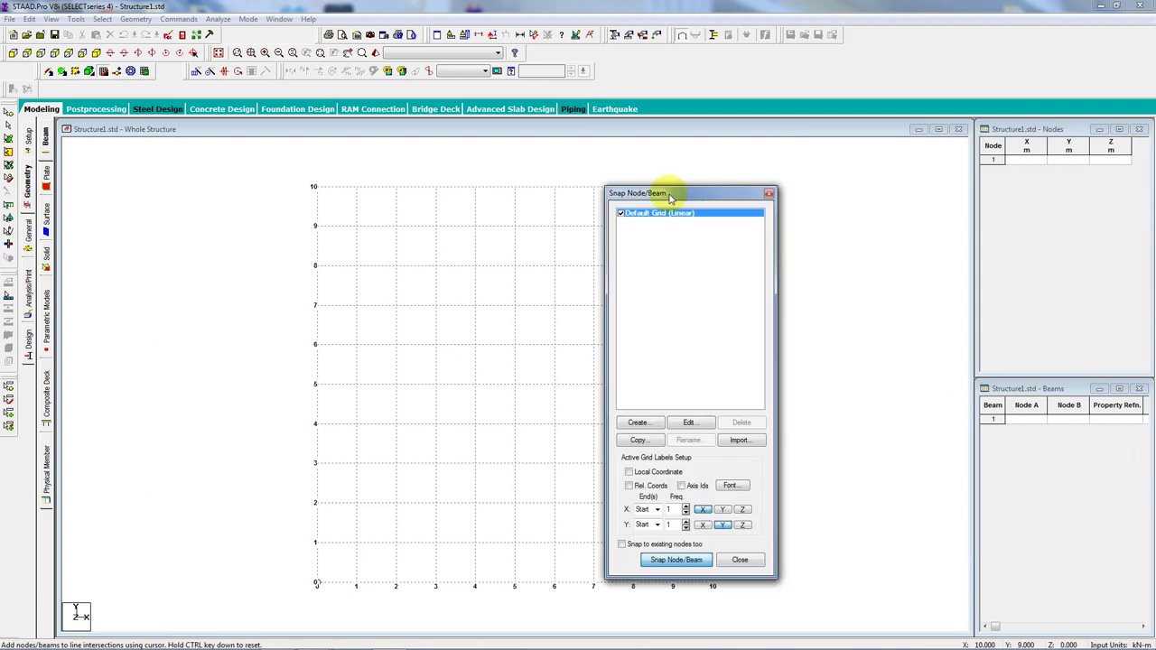
Step: Enter nodes at x = 0, 2 and 10 m in the Nodes table
{"action": "left_click", "coordinate": [1021, 159]}
{"action": "type", "text": "0"}
{"action": "key", "text": "Return"}
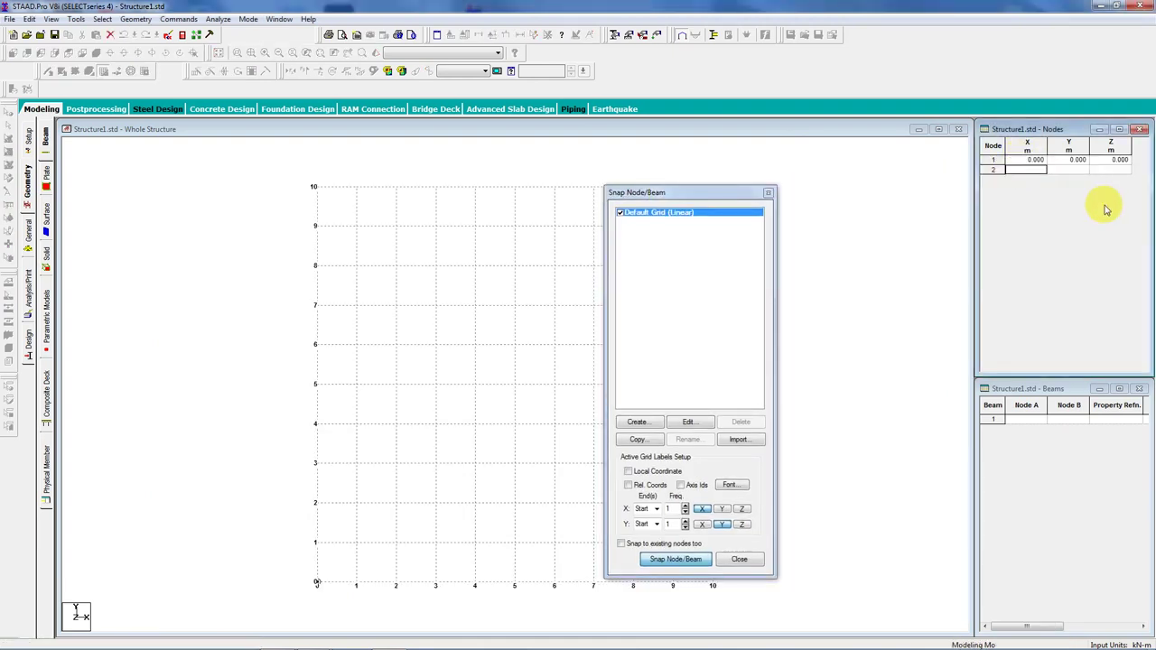
{"action": "type", "text": "2"}
{"action": "key", "text": "Return"}
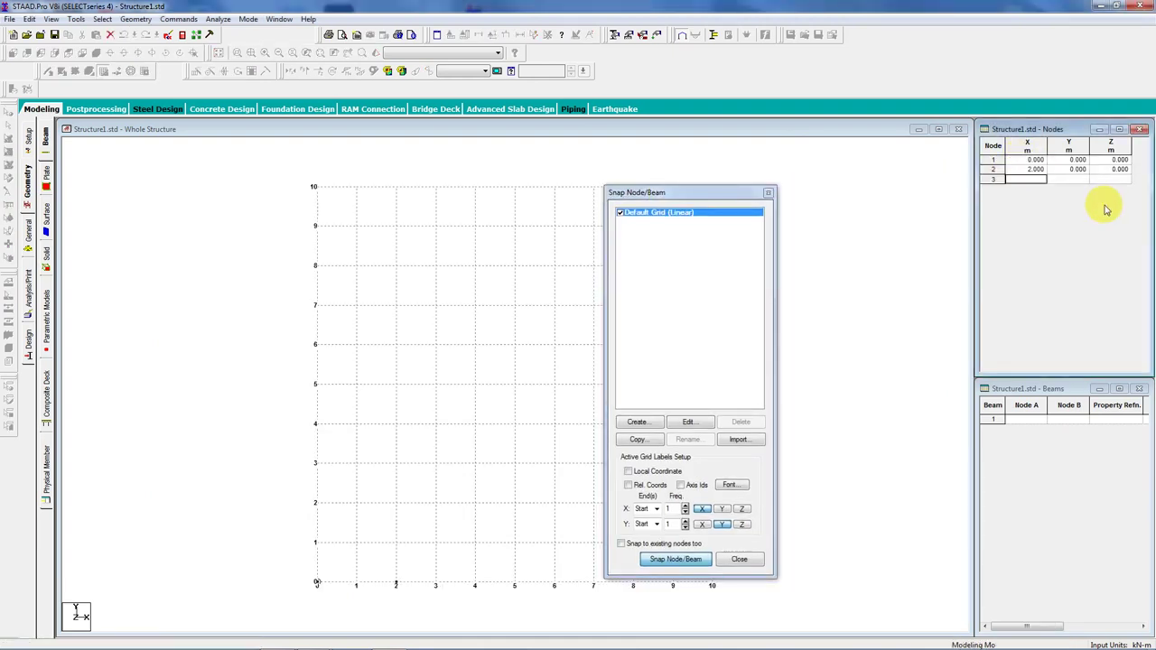
{"action": "type", "text": "1"}
{"action": "type", "text": "0"}
{"action": "key", "text": "Return"}
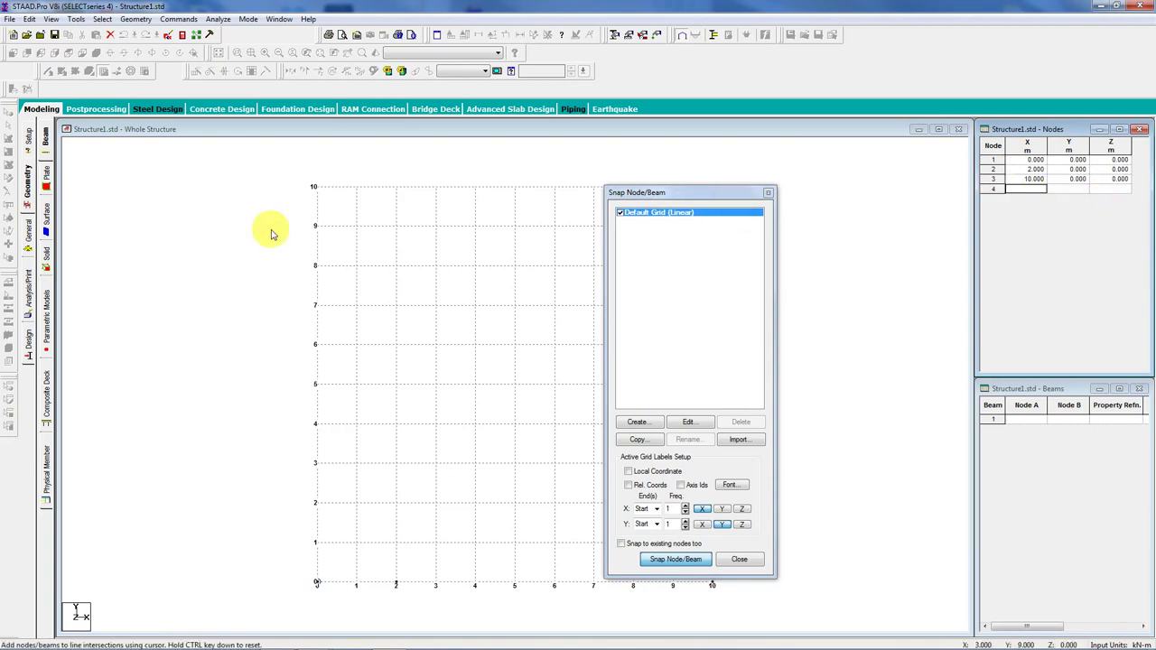
Step: Close the snap grid and draw beams joining nodes 1–2 and 2–3
{"action": "left_click", "coordinate": [28, 143]}
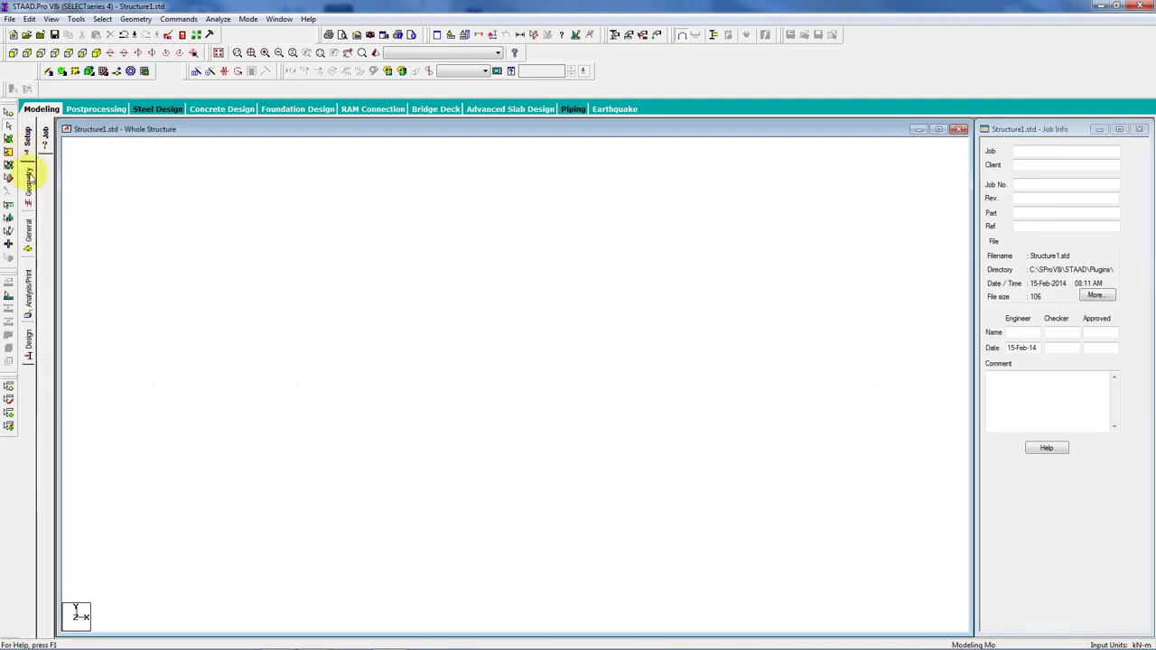
{"action": "left_click", "coordinate": [28, 185]}
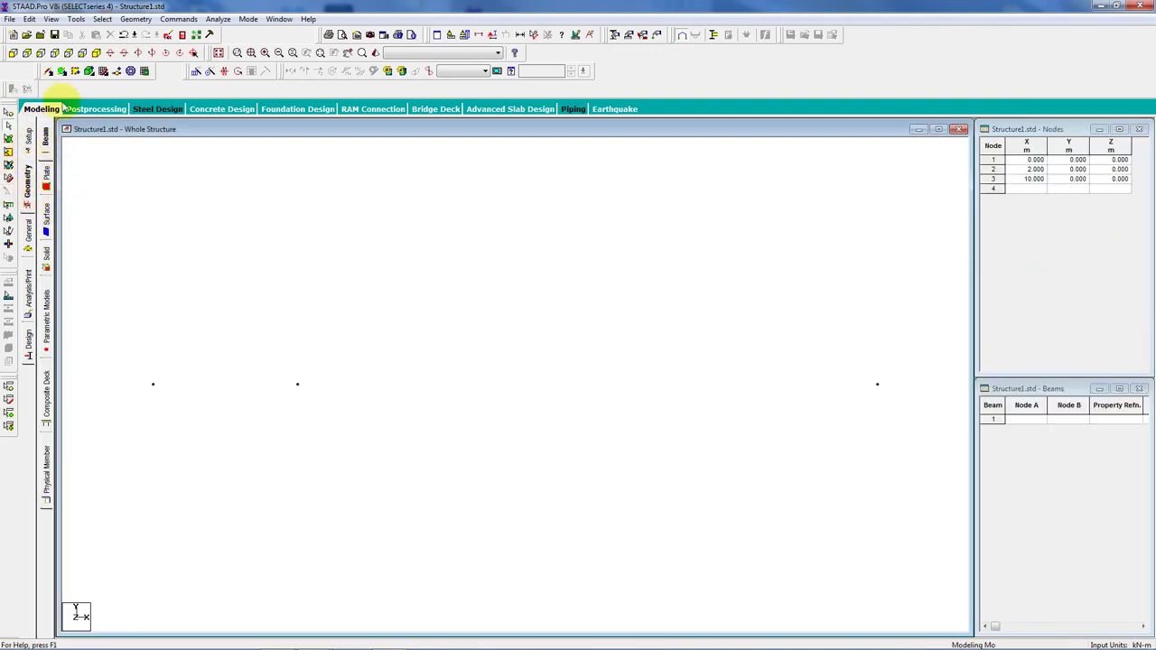
{"action": "left_click", "coordinate": [49, 74]}
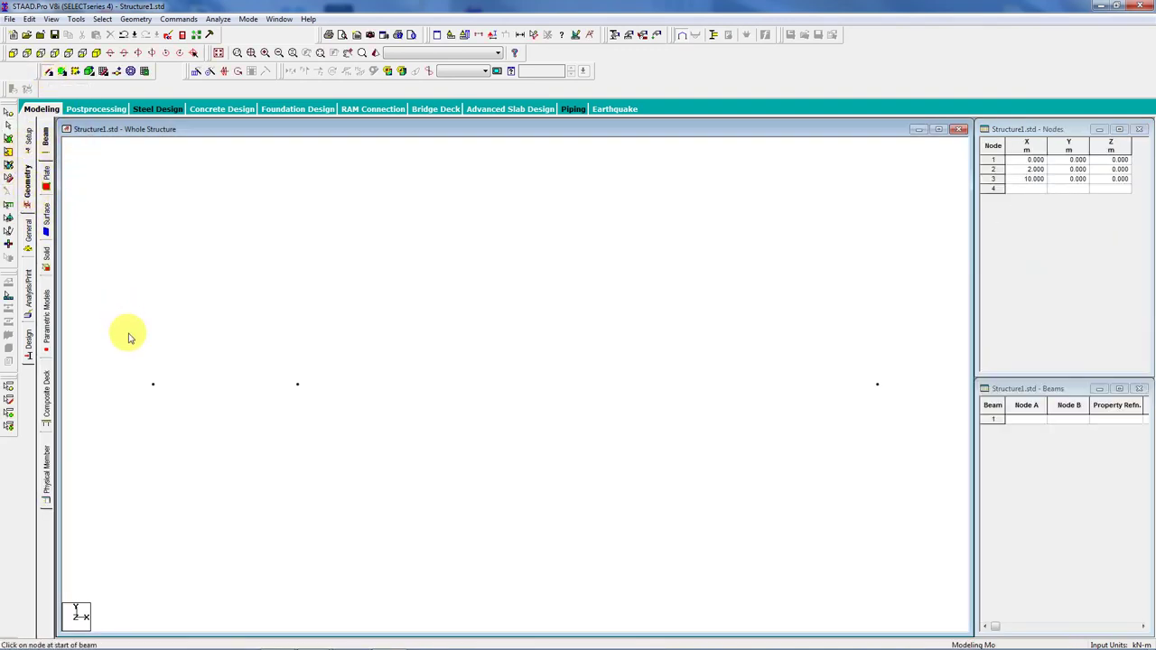
{"action": "mouse_move", "coordinate": [153, 385]}
{"action": "left_mouse_down"}
{"action": "mouse_move", "coordinate": [782, 402]}
{"action": "mouse_move", "coordinate": [877, 384]}
{"action": "left_mouse_up"}
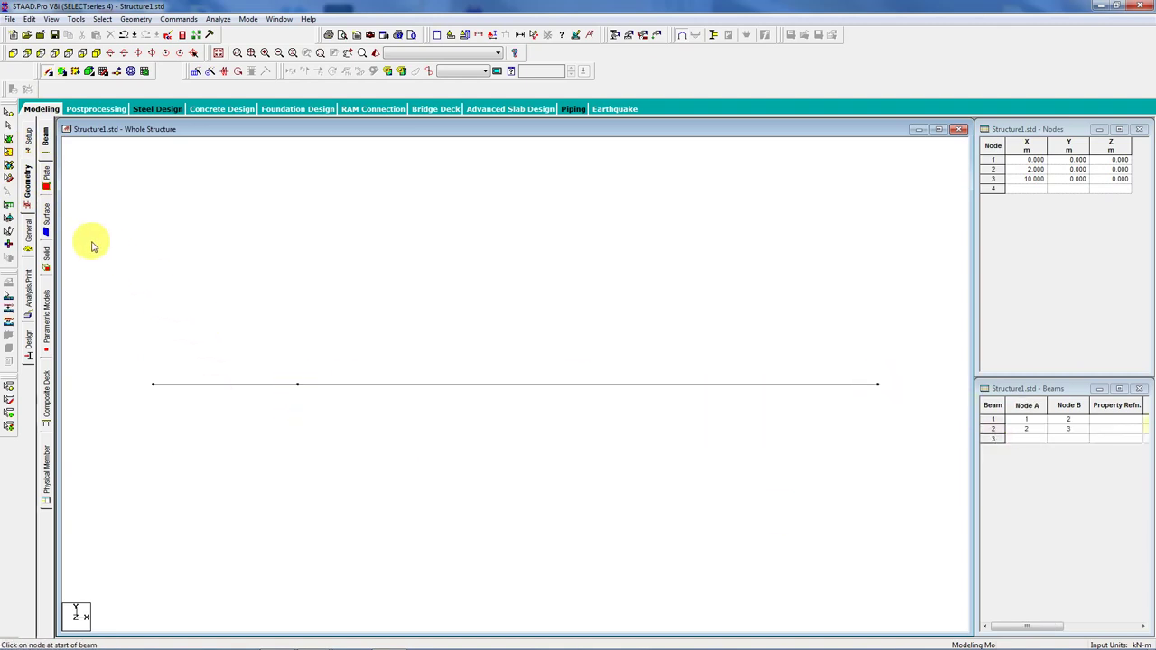
{"action": "left_click", "coordinate": [29, 240]}
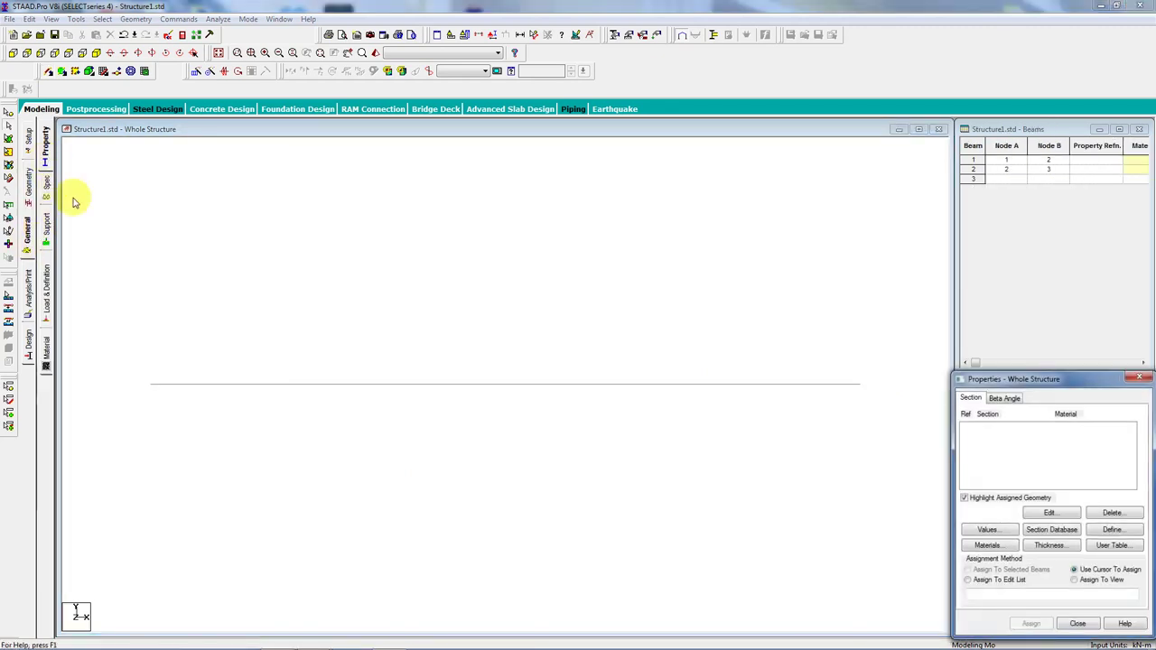
Step: Select both beams and assign them the American W5X19 steel section
{"action": "left_click_drag", "start_coordinate": [126, 341], "coordinate": [888, 420]}
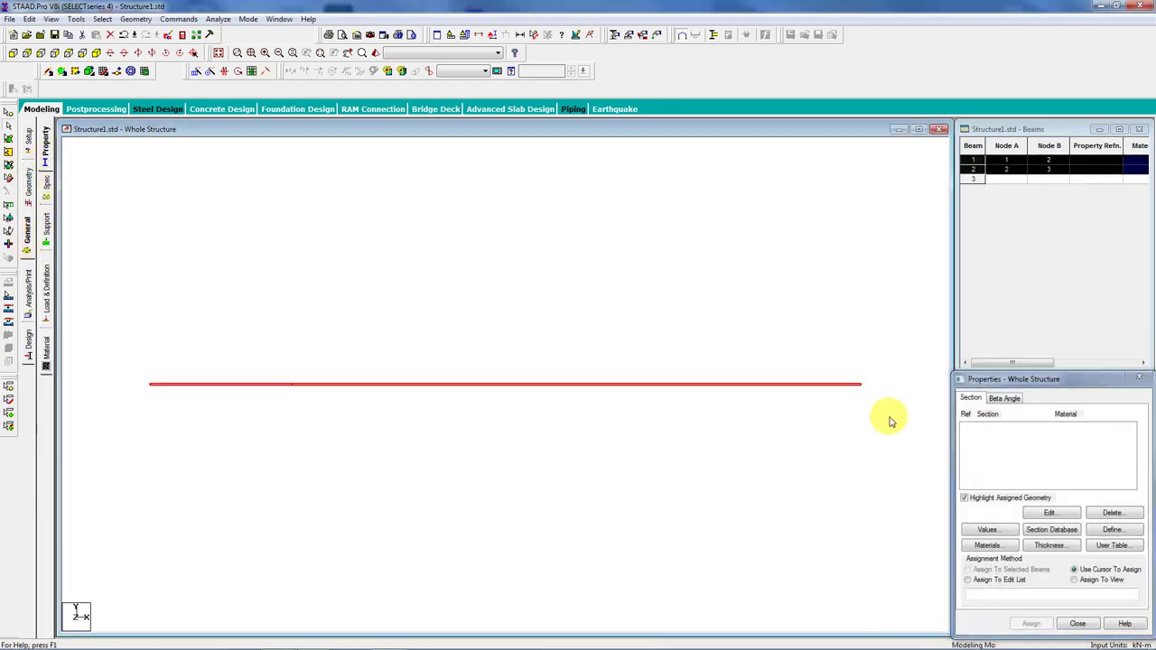
{"action": "left_click", "coordinate": [1053, 529]}
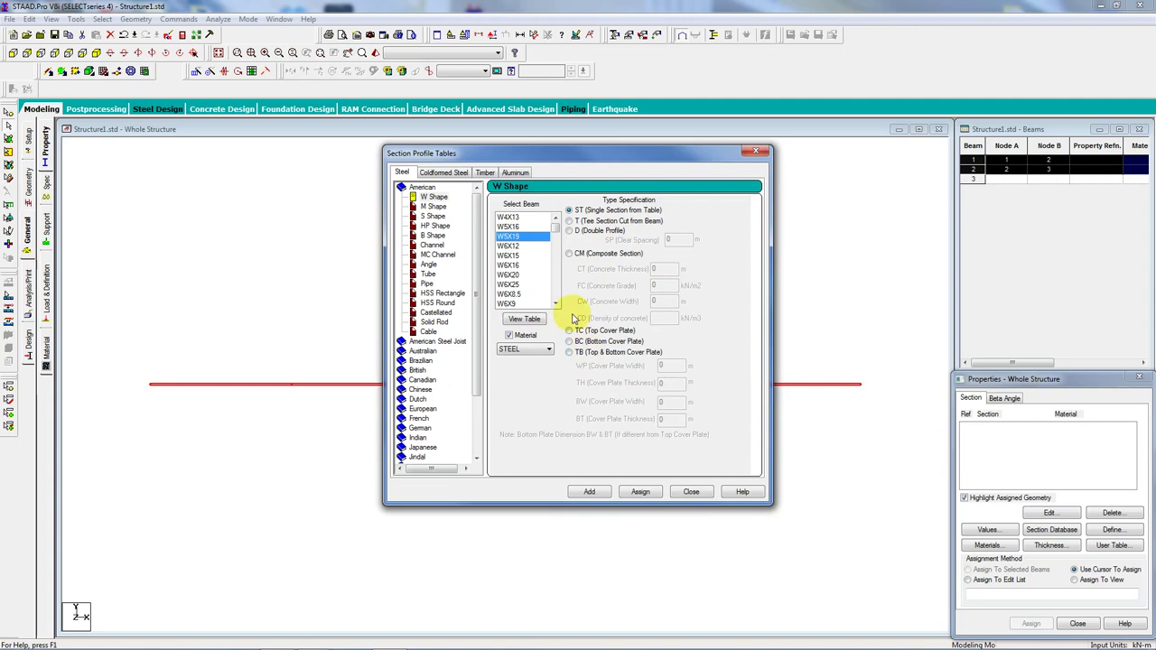
{"action": "left_click", "coordinate": [640, 493]}
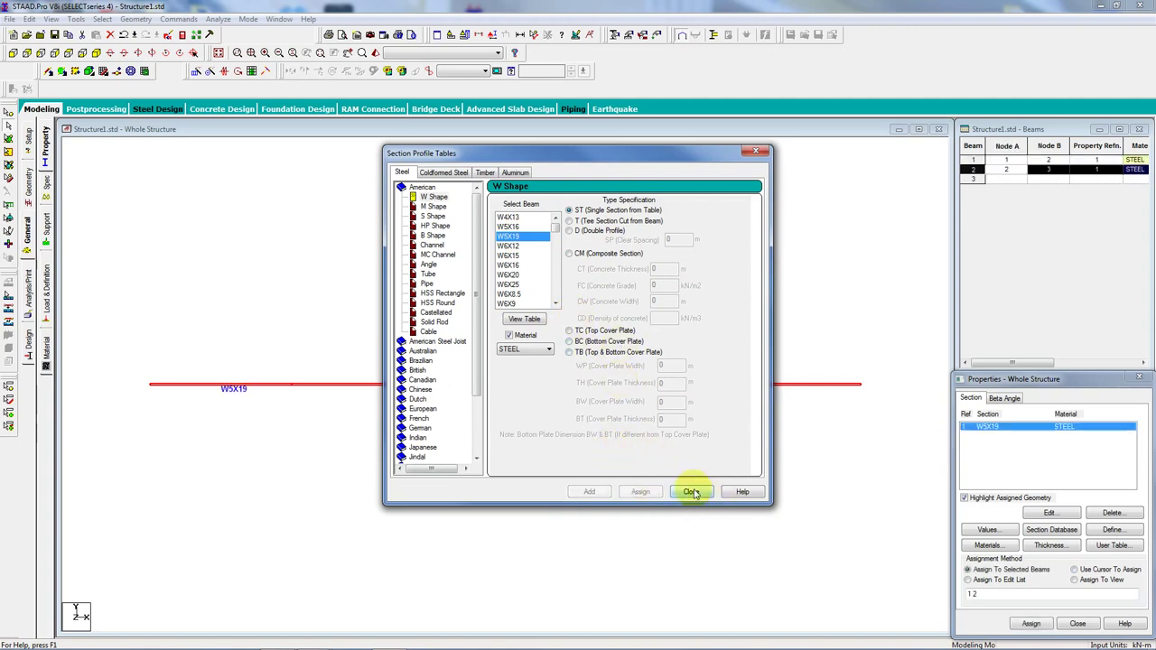
{"action": "left_click", "coordinate": [691, 492]}
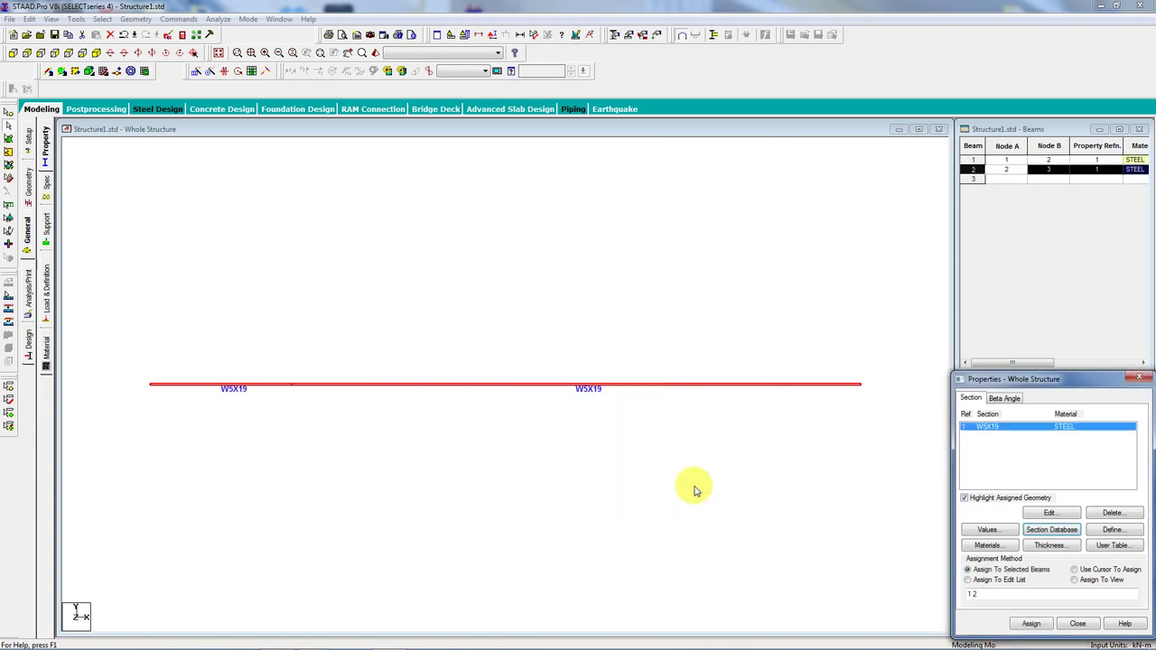
{"action": "left_click", "coordinate": [46, 233]}
Step: Create a pinned support and assign it to node 1
{"action": "left_click_drag", "start_coordinate": [108, 325], "coordinate": [196, 434]}
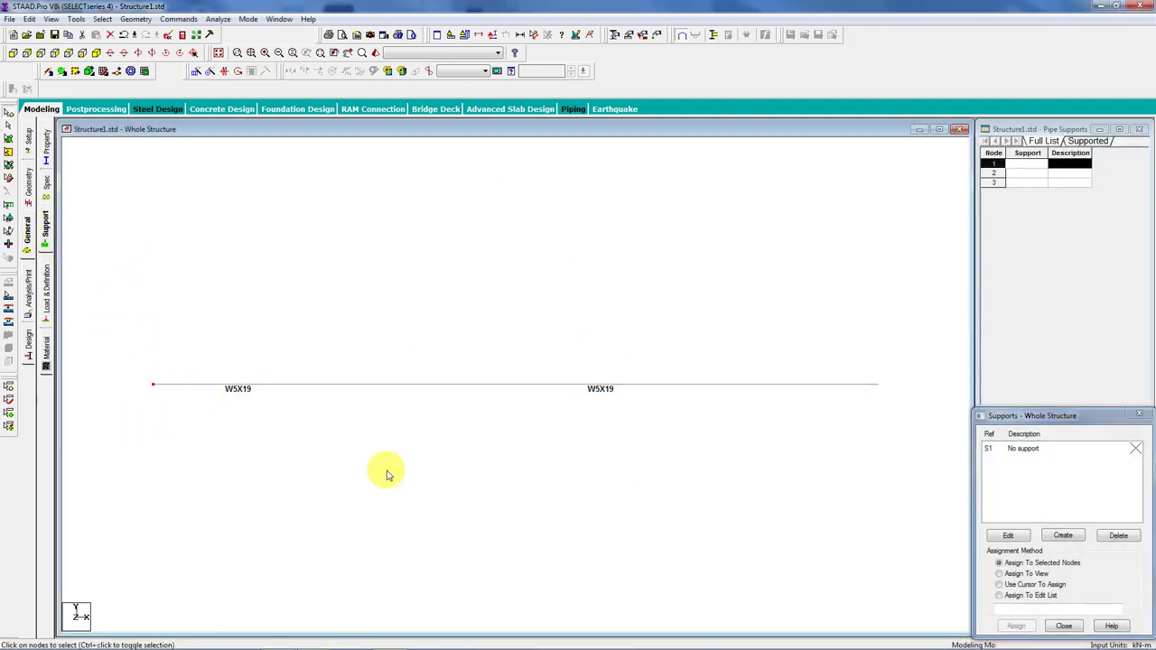
{"action": "left_click", "coordinate": [1064, 536]}
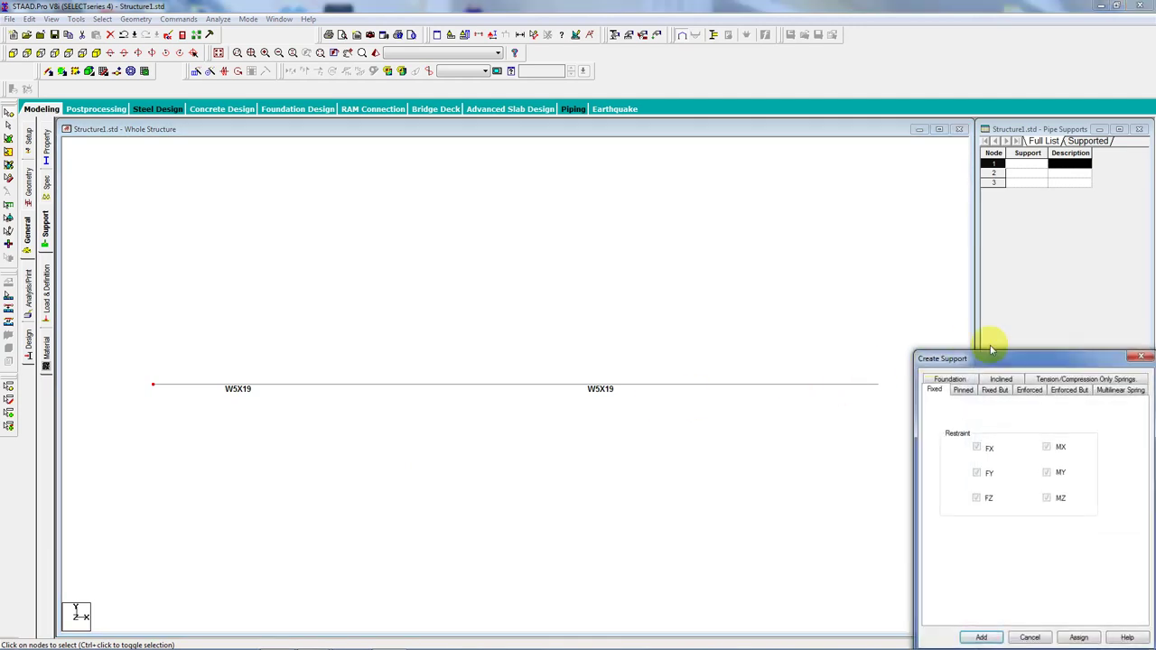
{"action": "left_click_drag", "start_coordinate": [989, 352], "coordinate": [703, 332]}
{"action": "left_click_drag", "start_coordinate": [603, 301], "coordinate": [402, 311]}
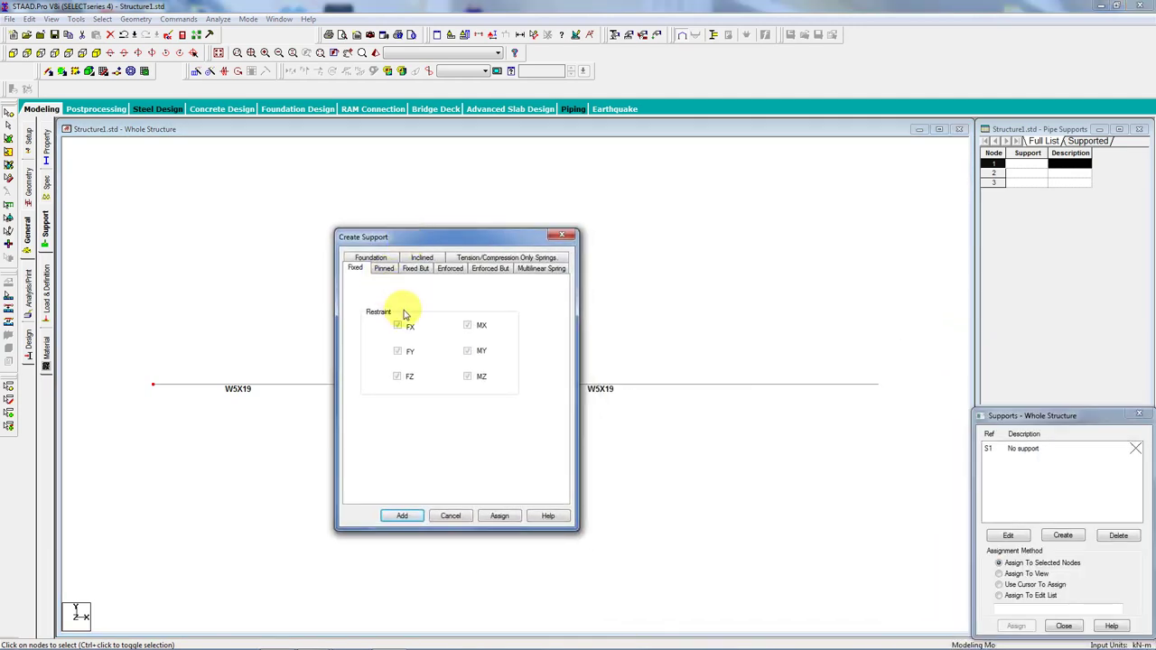
{"action": "left_click", "coordinate": [384, 269]}
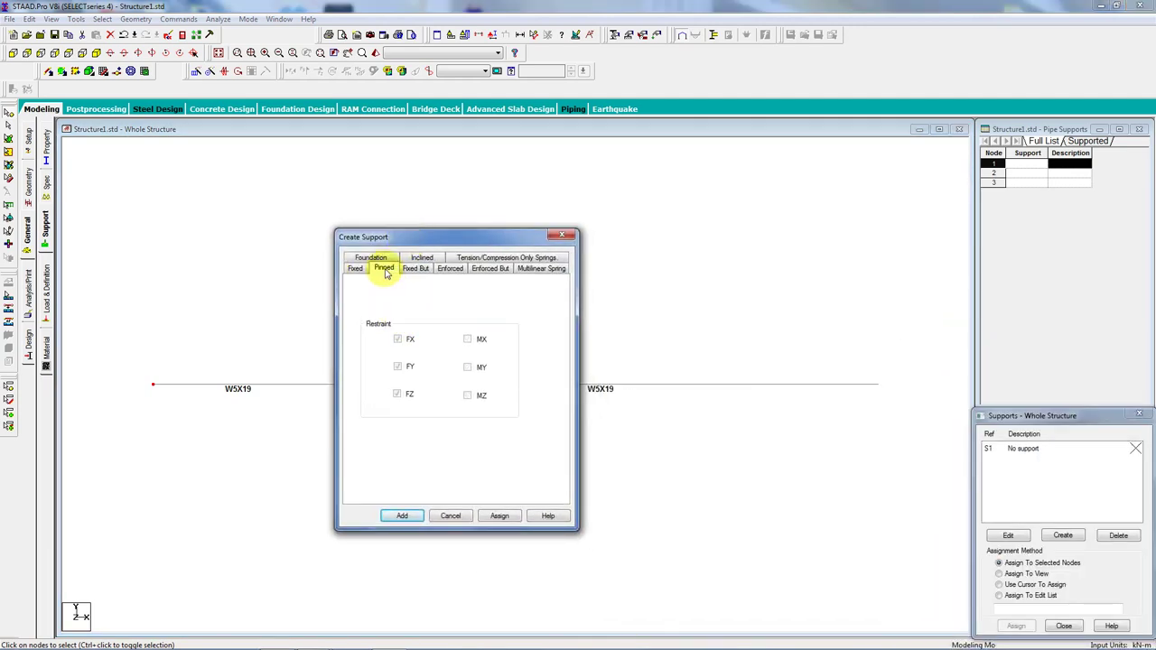
{"action": "left_click", "coordinate": [497, 515]}
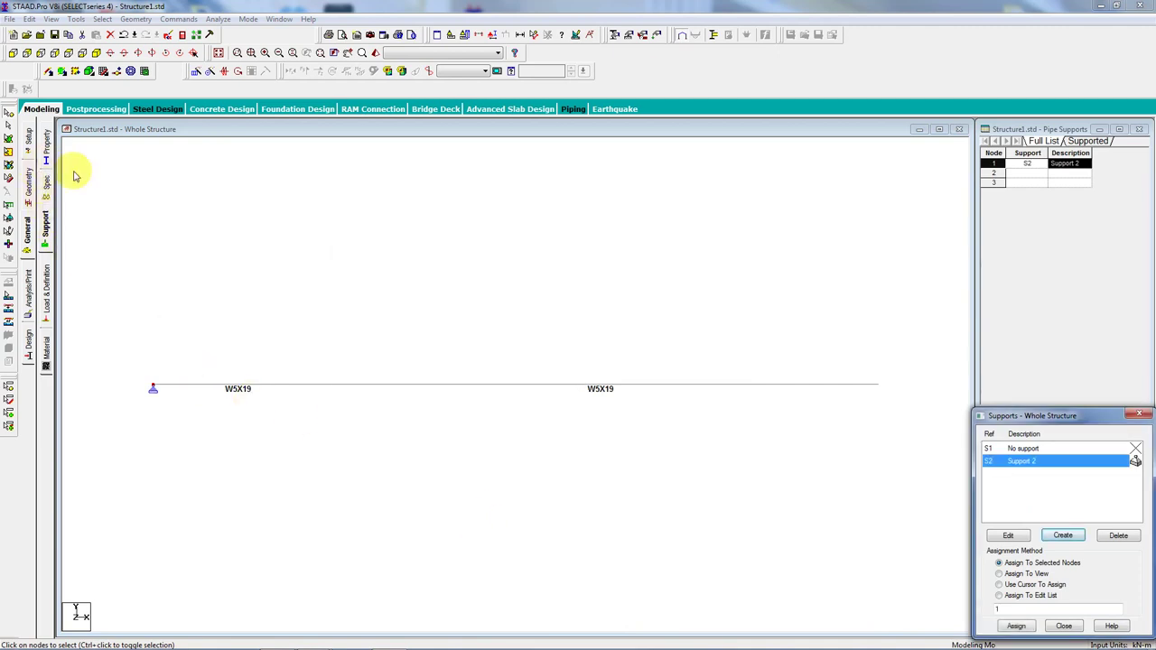
Step: Create a roller support releasing FX, FZ, MX, MY, MZ and assign it to node 3
{"action": "left_click_drag", "start_coordinate": [779, 327], "coordinate": [939, 471]}
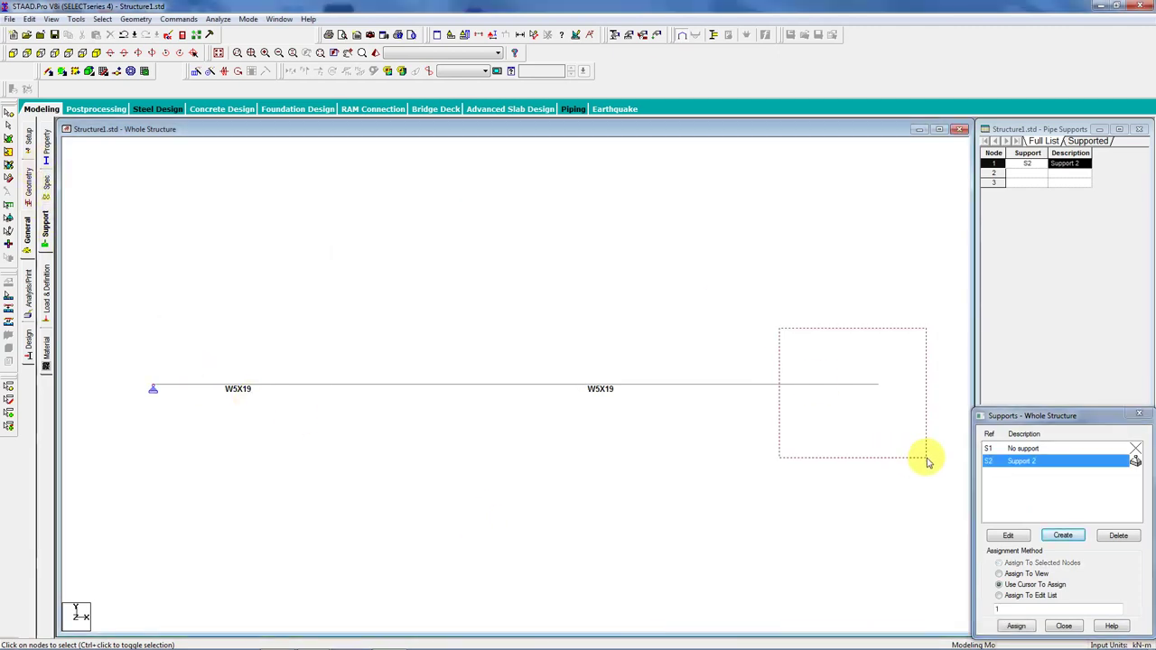
{"action": "left_click", "coordinate": [1073, 539]}
{"action": "left_click_drag", "start_coordinate": [1057, 356], "coordinate": [492, 248]}
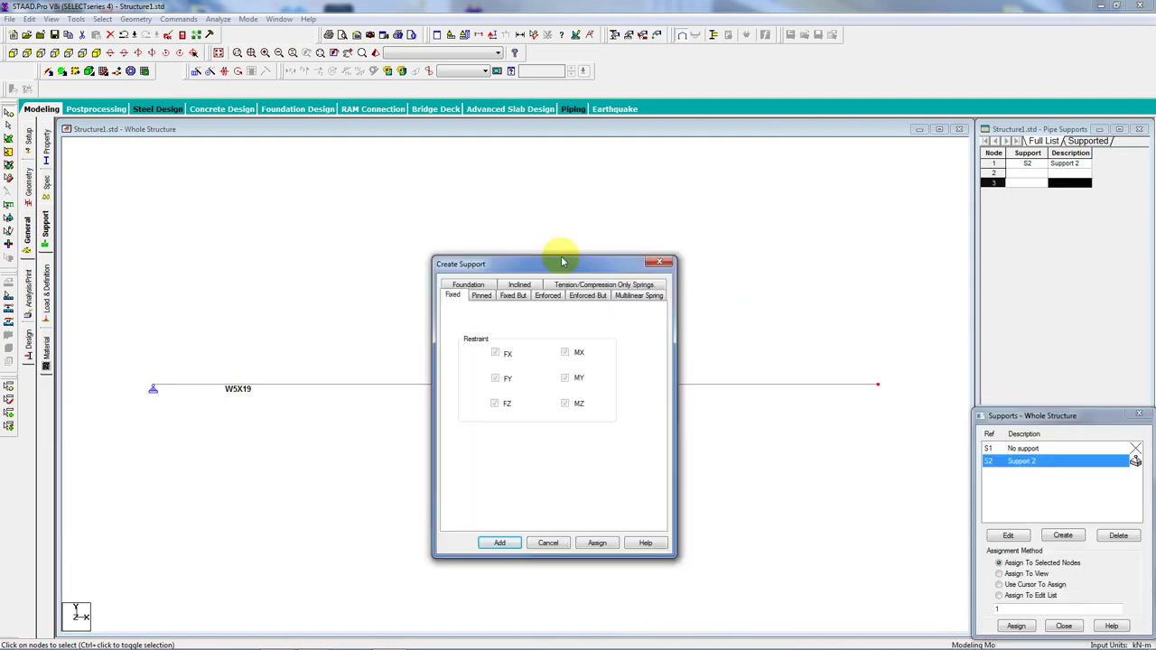
{"action": "left_click", "coordinate": [521, 251]}
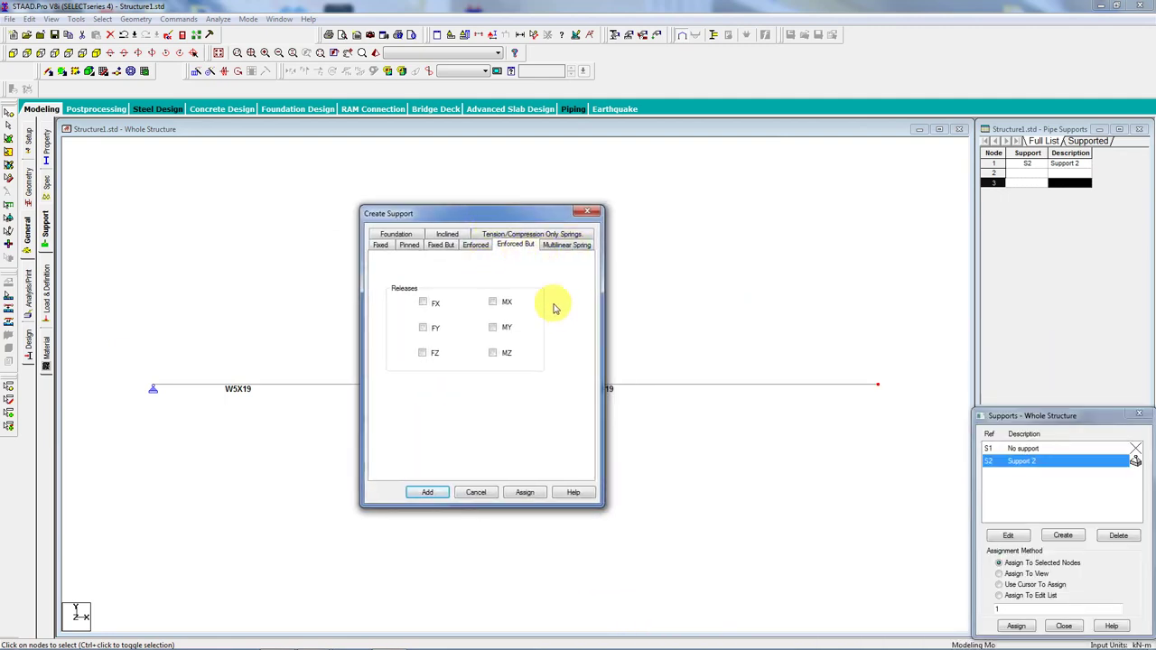
{"action": "left_click", "coordinate": [424, 304]}
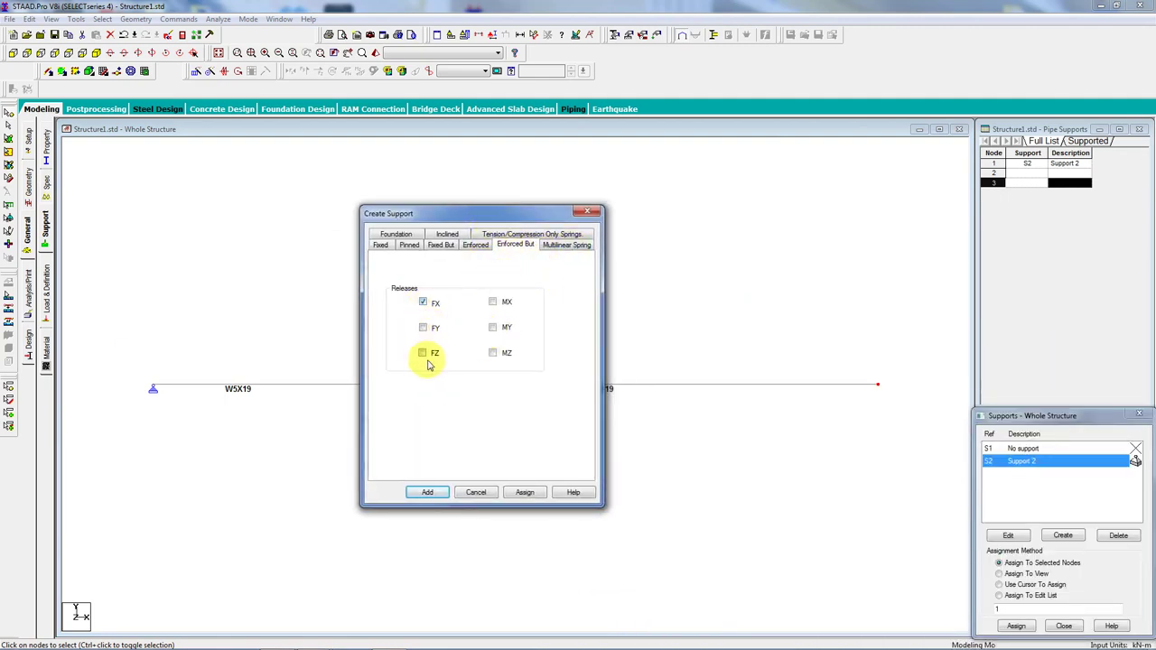
{"action": "left_click", "coordinate": [424, 355]}
{"action": "left_click", "coordinate": [492, 353]}
{"action": "left_click", "coordinate": [492, 327]}
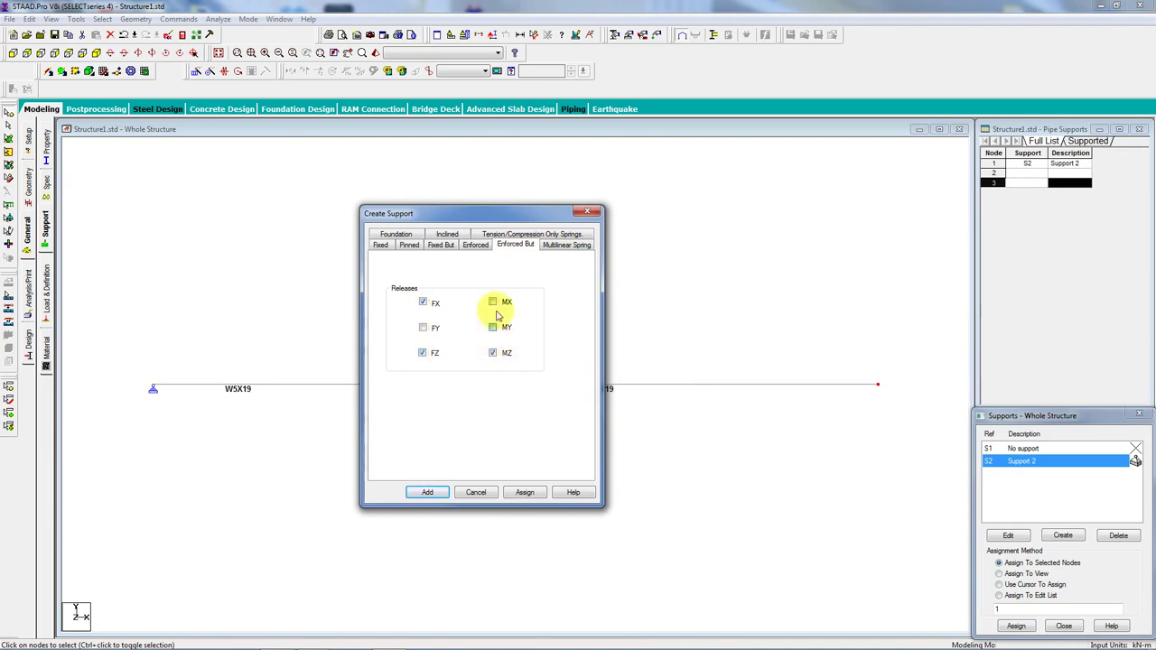
{"action": "left_click", "coordinate": [492, 301]}
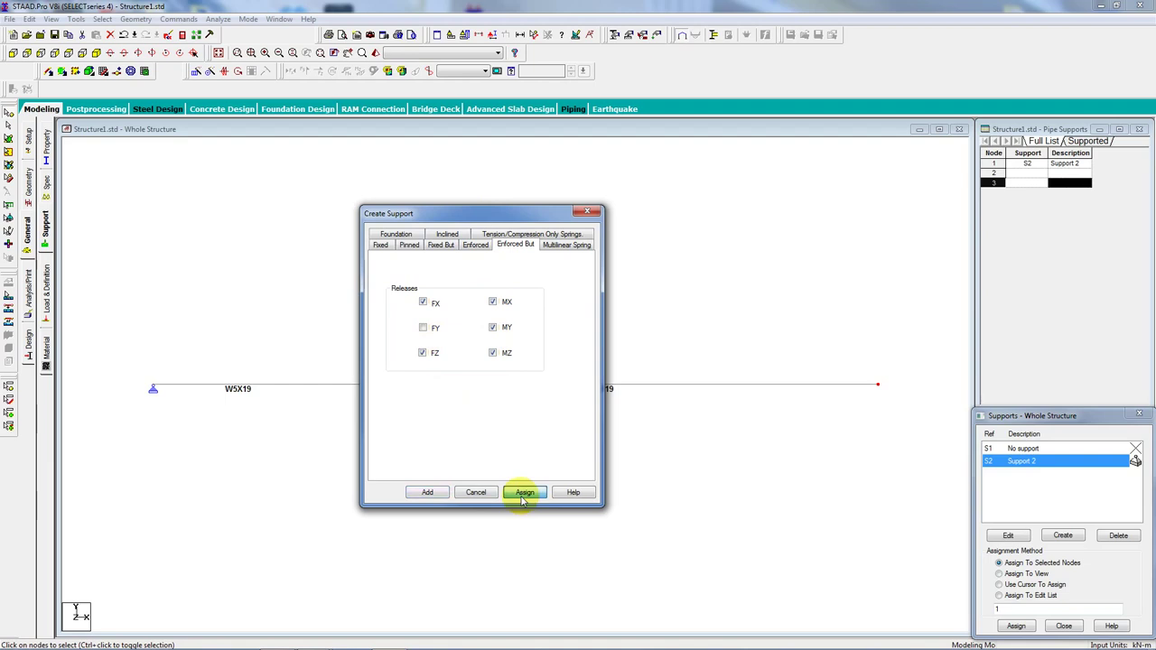
{"action": "left_click", "coordinate": [524, 495]}
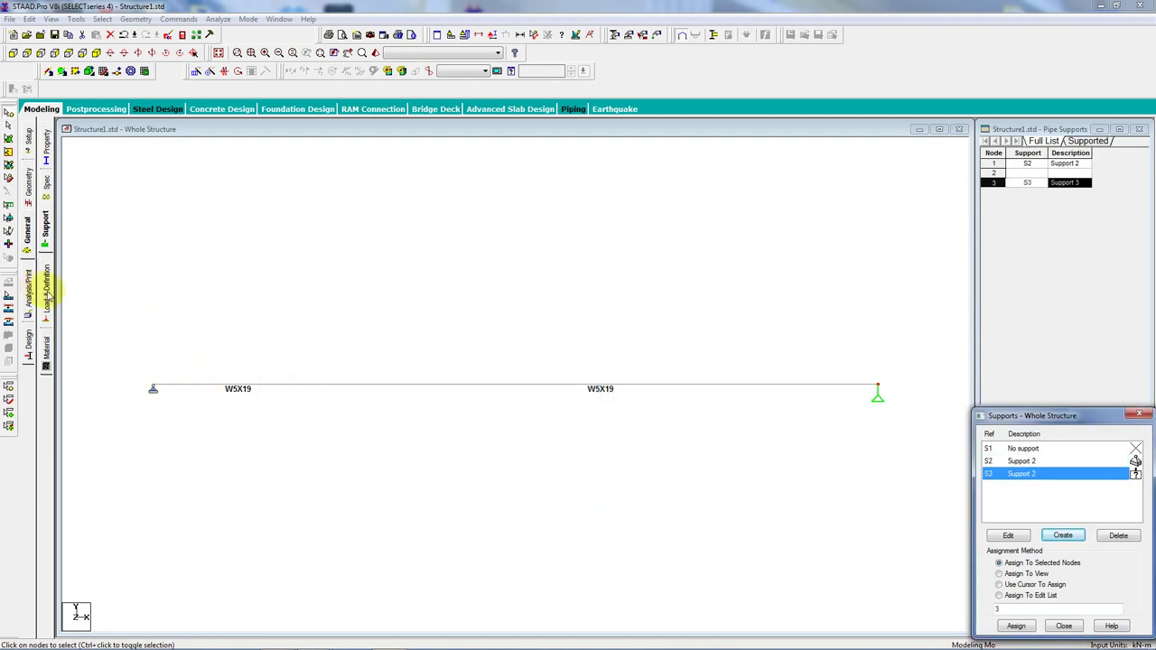
{"action": "left_click", "coordinate": [47, 293]}
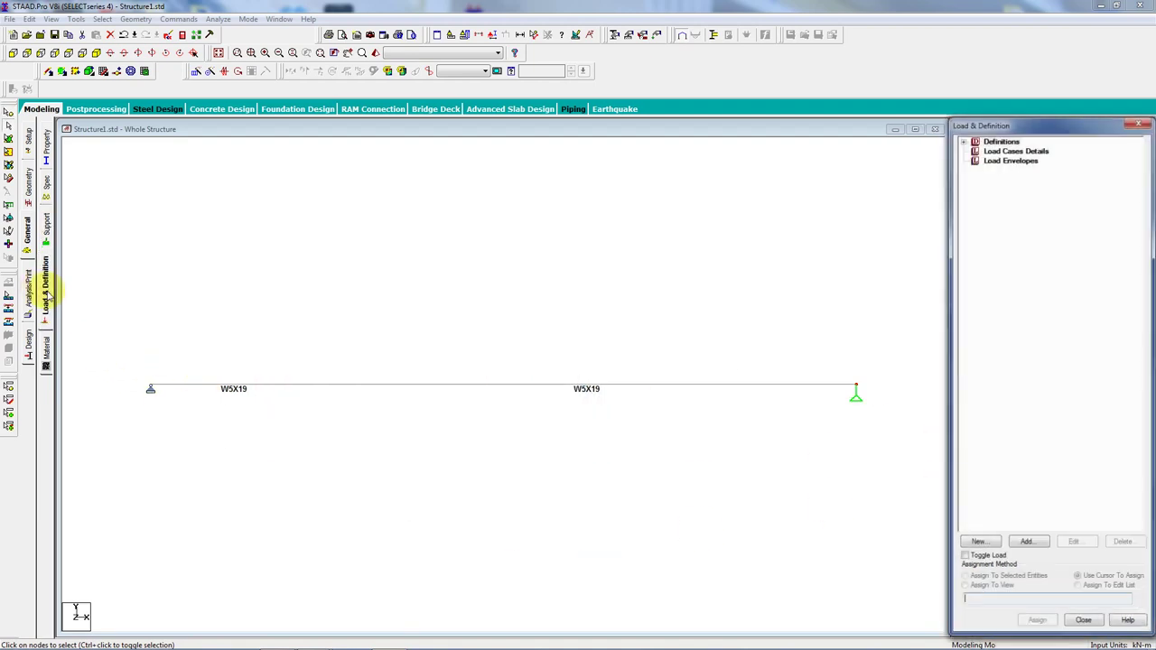
Step: Add the primary load case LOAD CASE 1 and select it for loading
{"action": "left_click", "coordinate": [1015, 150]}
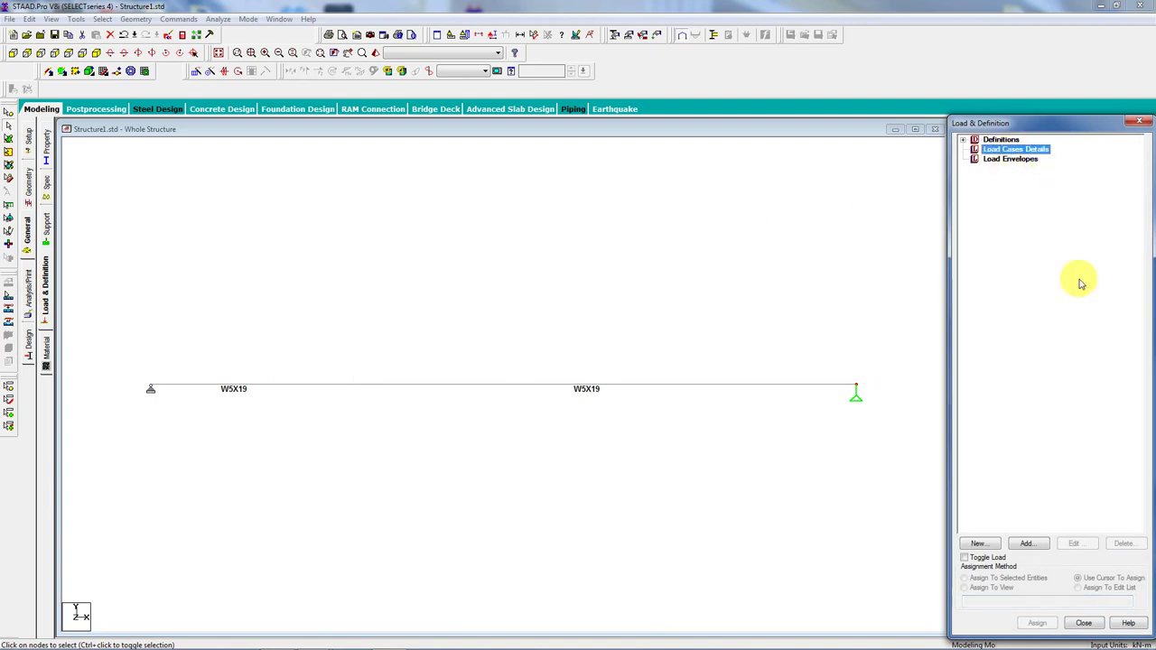
{"action": "left_click", "coordinate": [979, 543]}
{"action": "left_click", "coordinate": [384, 145]}
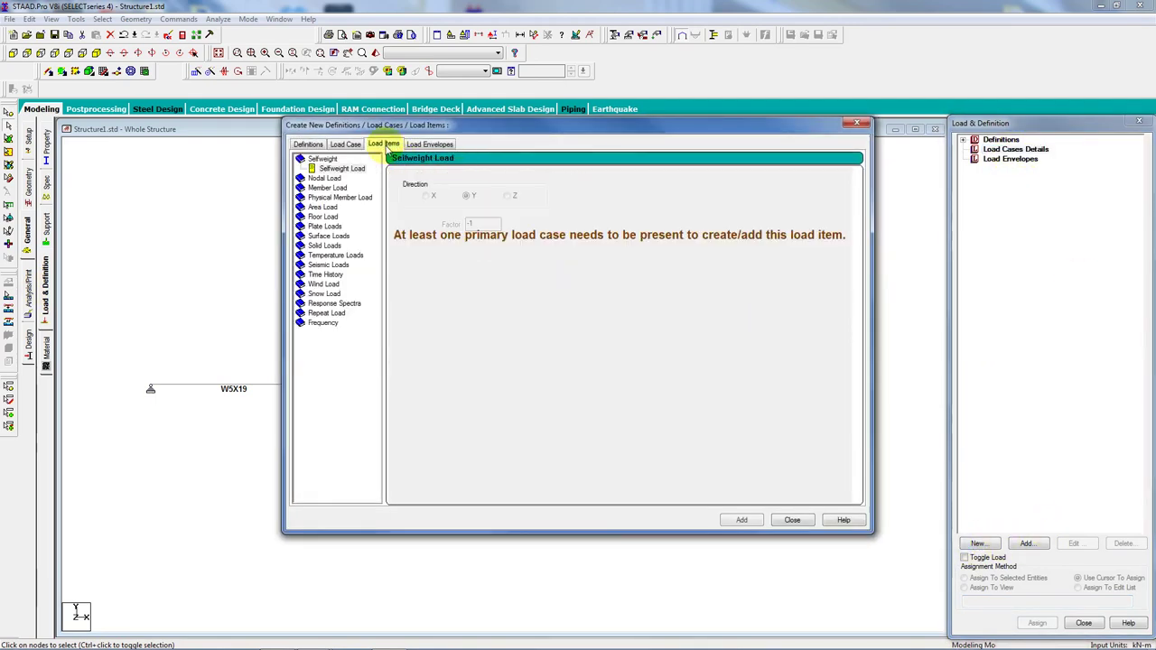
{"action": "left_click", "coordinate": [345, 145]}
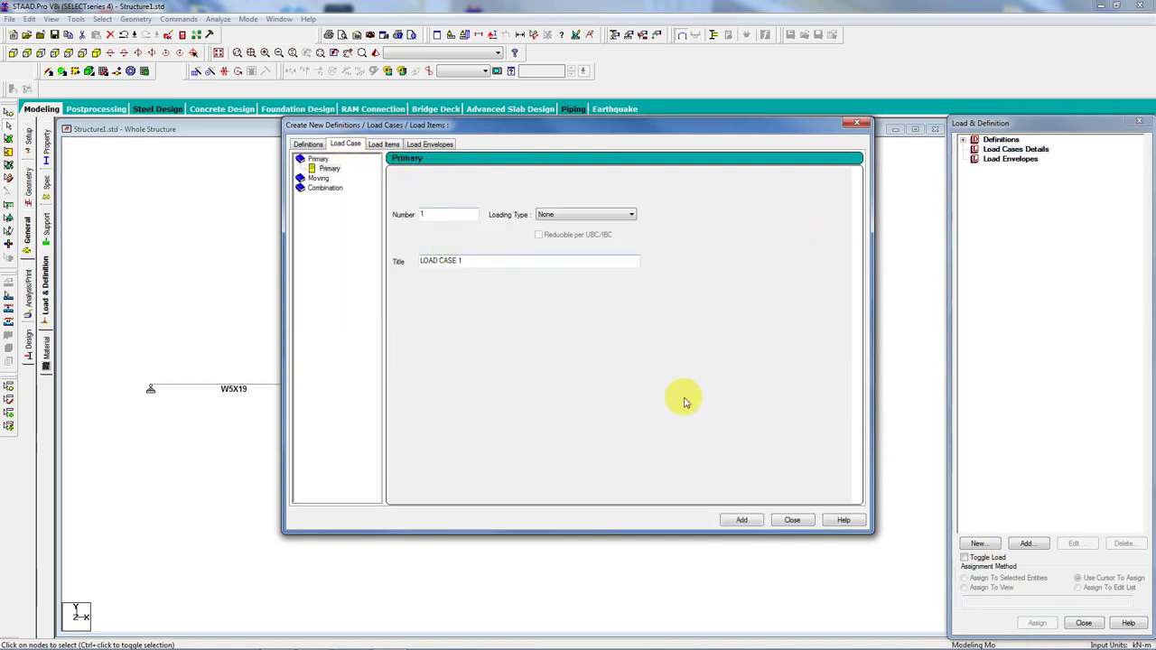
{"action": "left_click", "coordinate": [740, 521]}
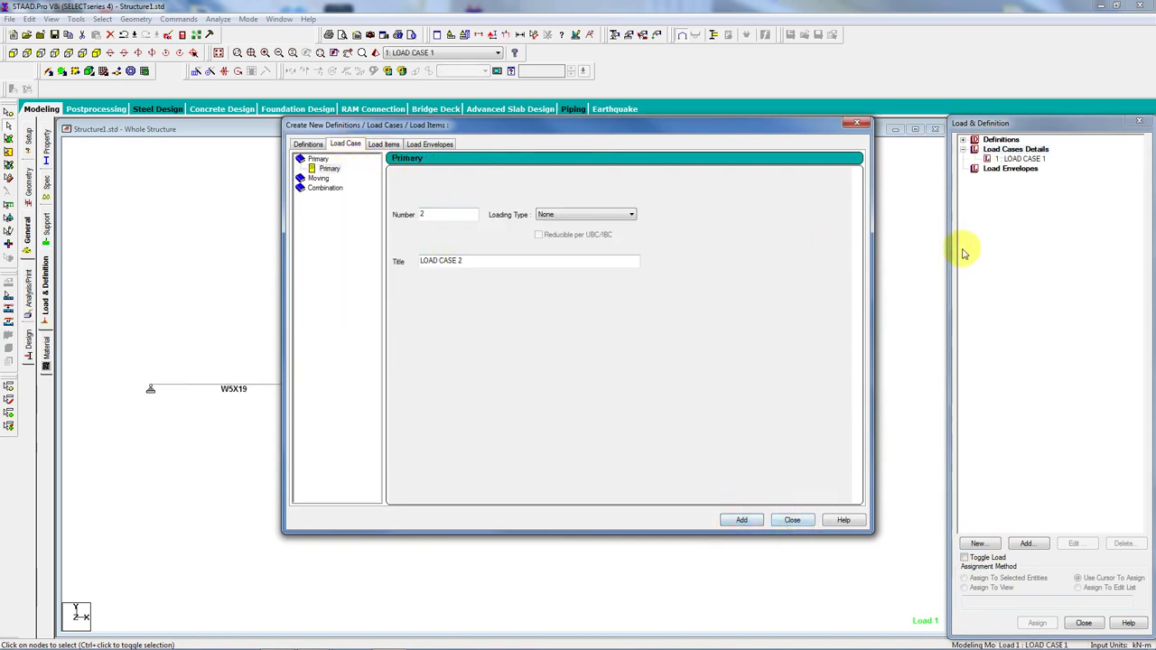
{"action": "left_click", "coordinate": [792, 520]}
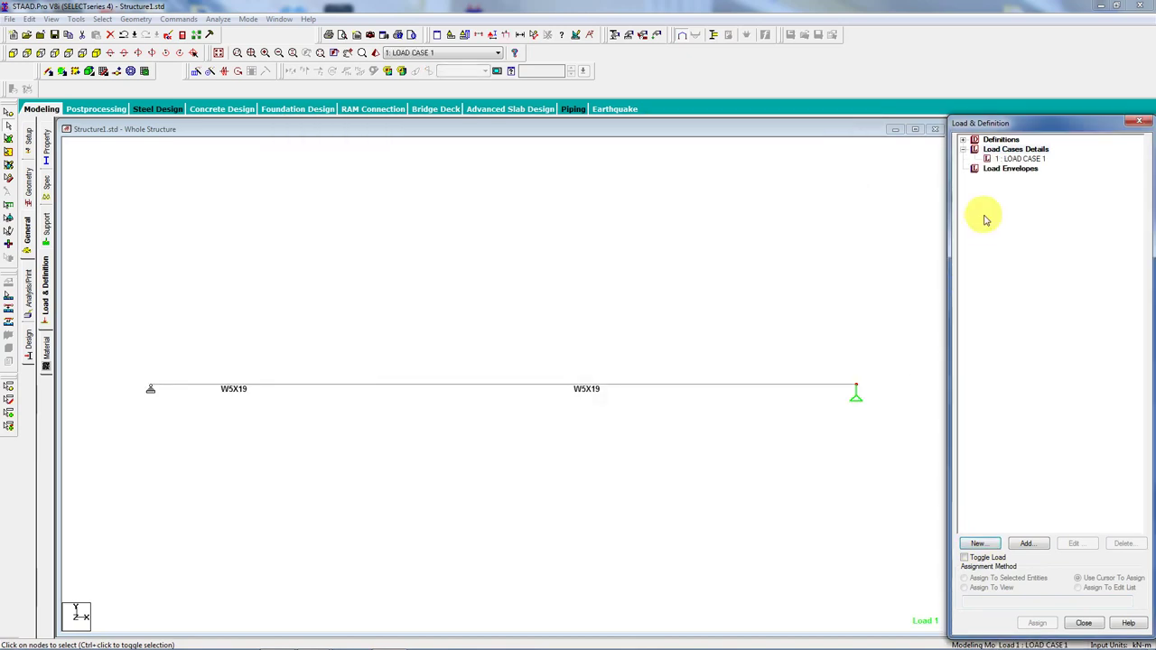
{"action": "left_click", "coordinate": [1019, 159]}
Step: Define a nodal load of Fy = -5 kN under LOAD CASE 1
{"action": "left_click", "coordinate": [1026, 543]}
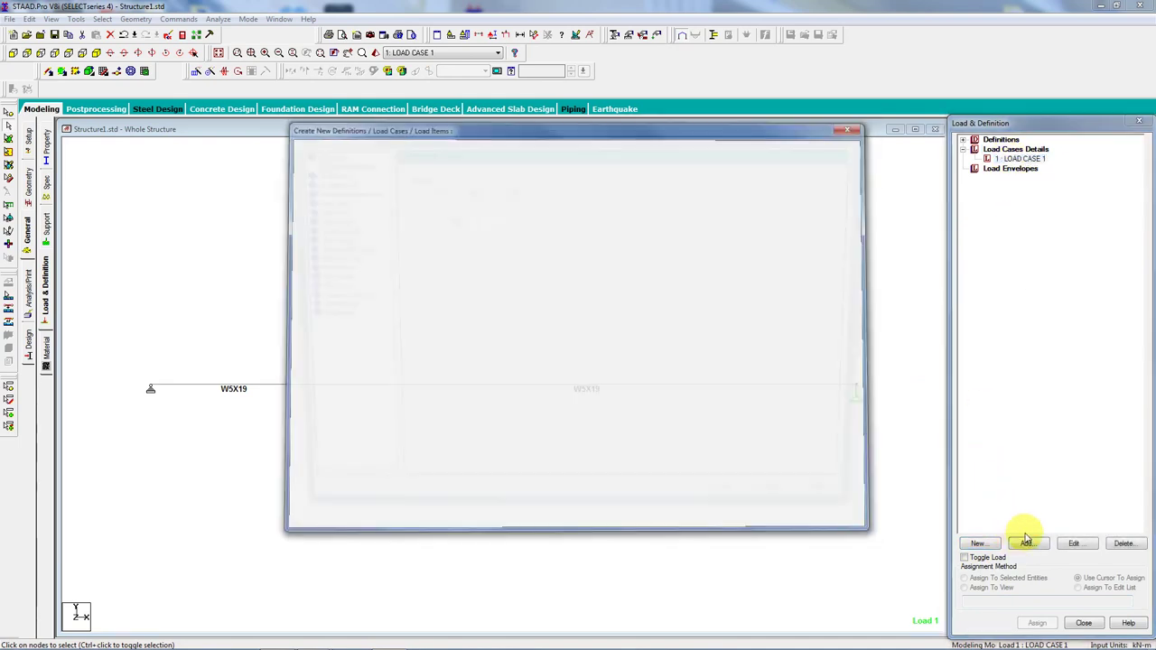
{"action": "left_click", "coordinate": [322, 172]}
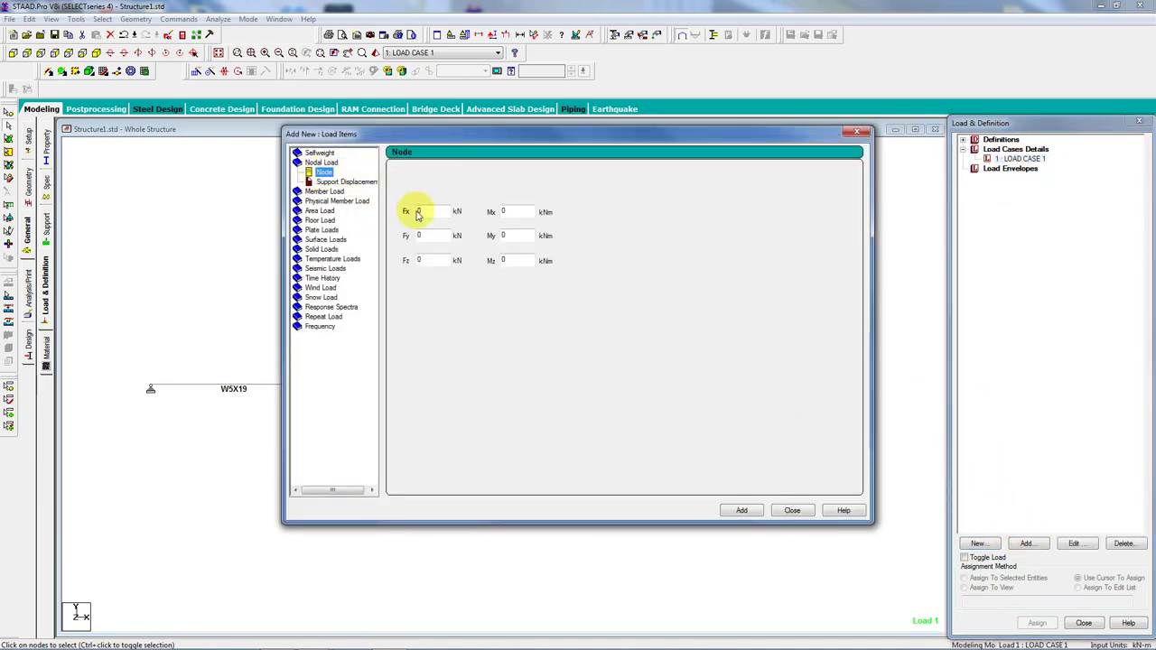
{"action": "left_click_drag", "start_coordinate": [438, 237], "coordinate": [379, 238]}
{"action": "type", "text": "-5"}
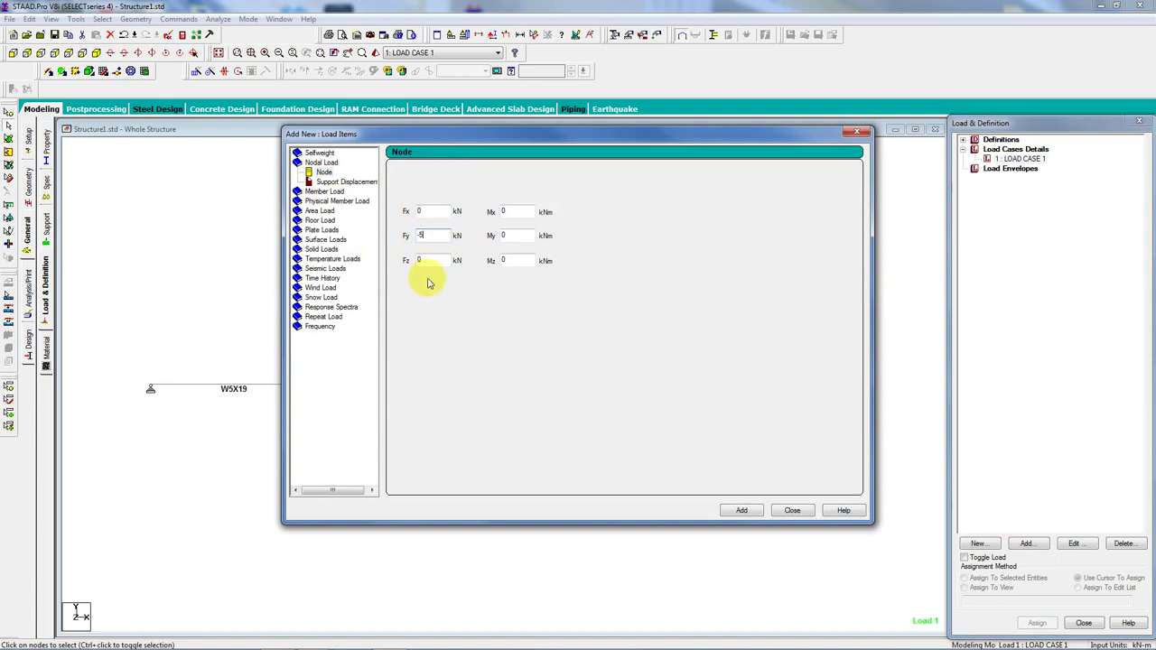
{"action": "left_click", "coordinate": [744, 510]}
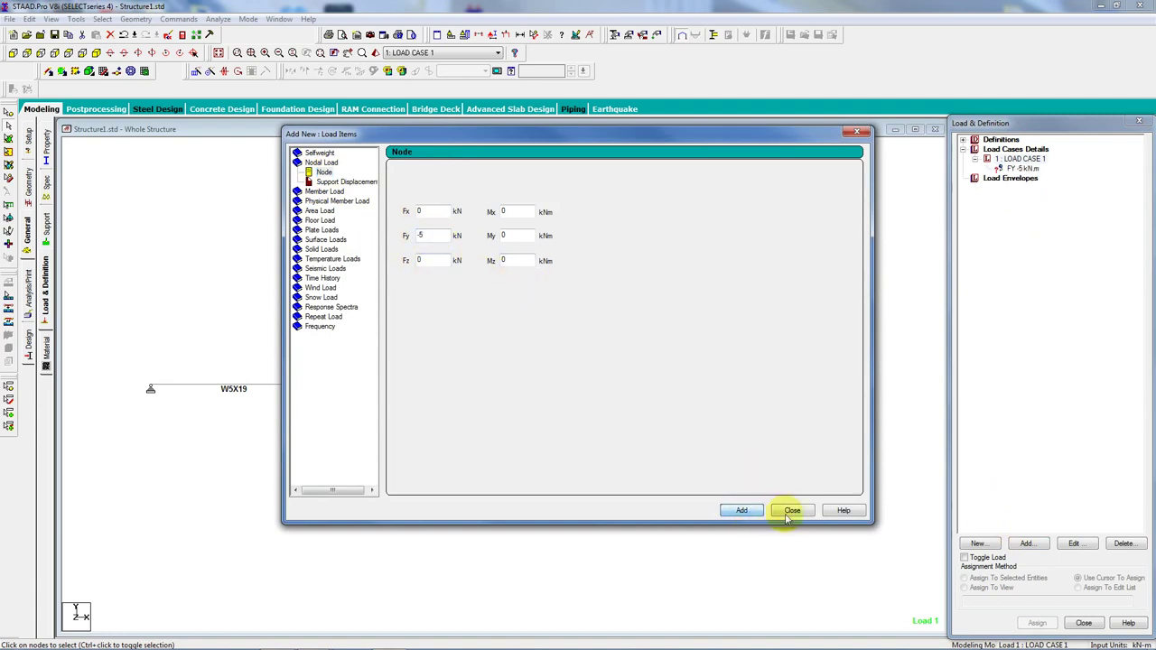
{"action": "left_click", "coordinate": [790, 511]}
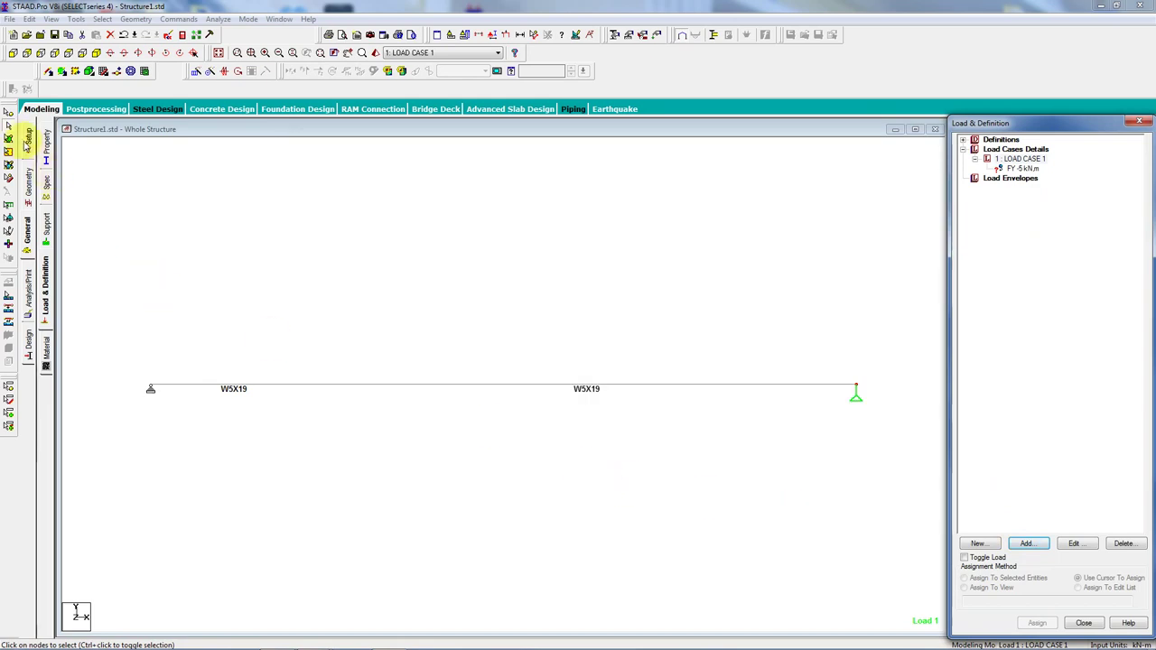
Step: Turn on node point and support labels in the diagram settings
{"action": "left_click", "coordinate": [586, 36]}
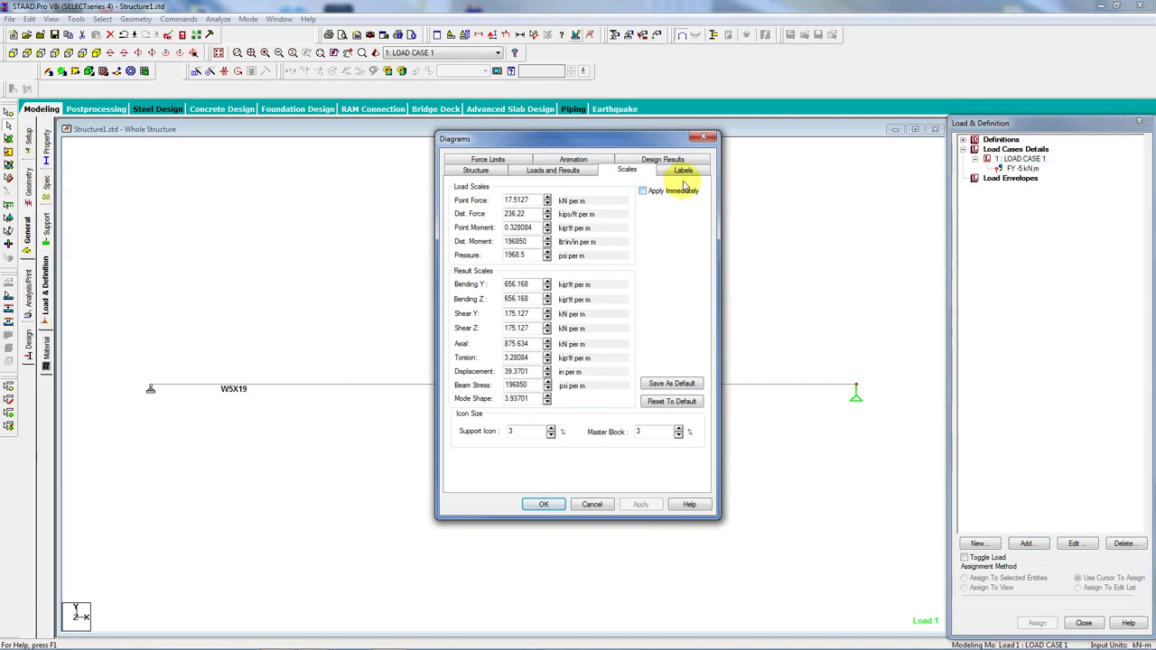
{"action": "left_click", "coordinate": [684, 169]}
{"action": "left_click", "coordinate": [459, 219]}
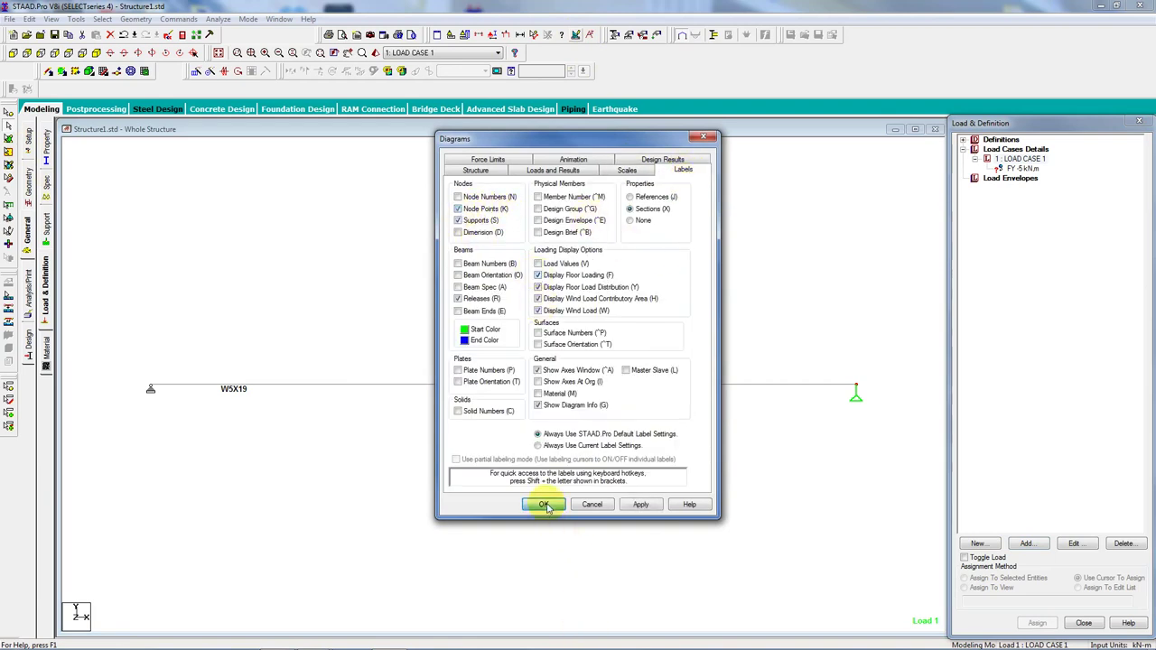
{"action": "left_click", "coordinate": [544, 505]}
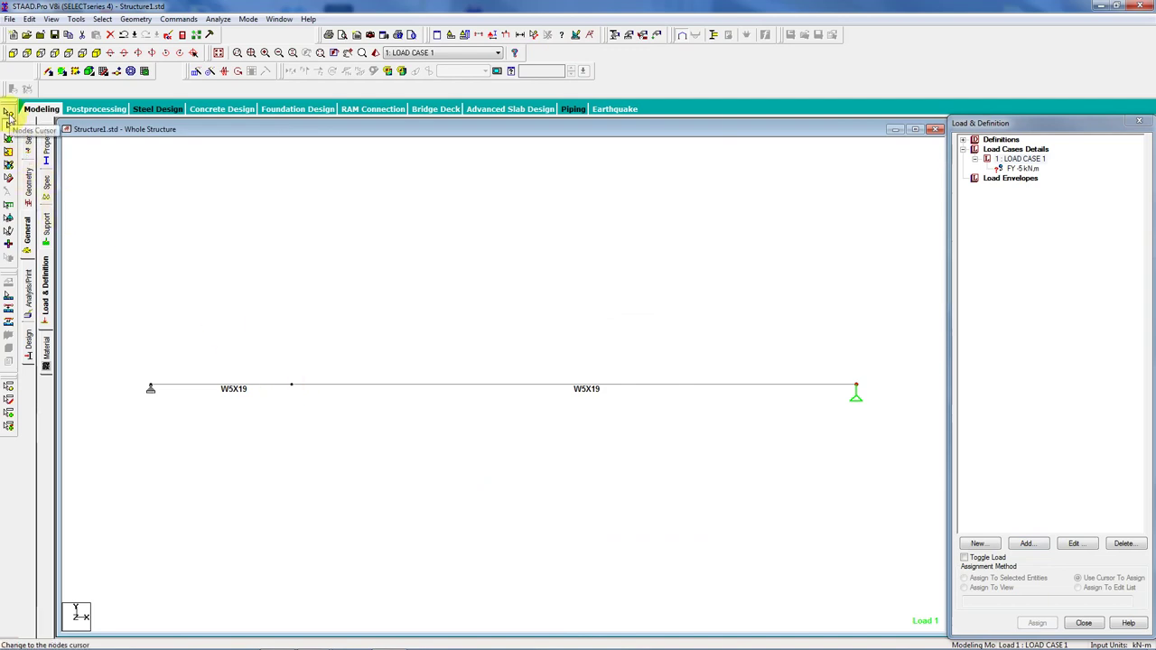
Step: Assign the -5 kN load to node 2 and enlarge the load arrow
{"action": "left_click", "coordinate": [291, 385]}
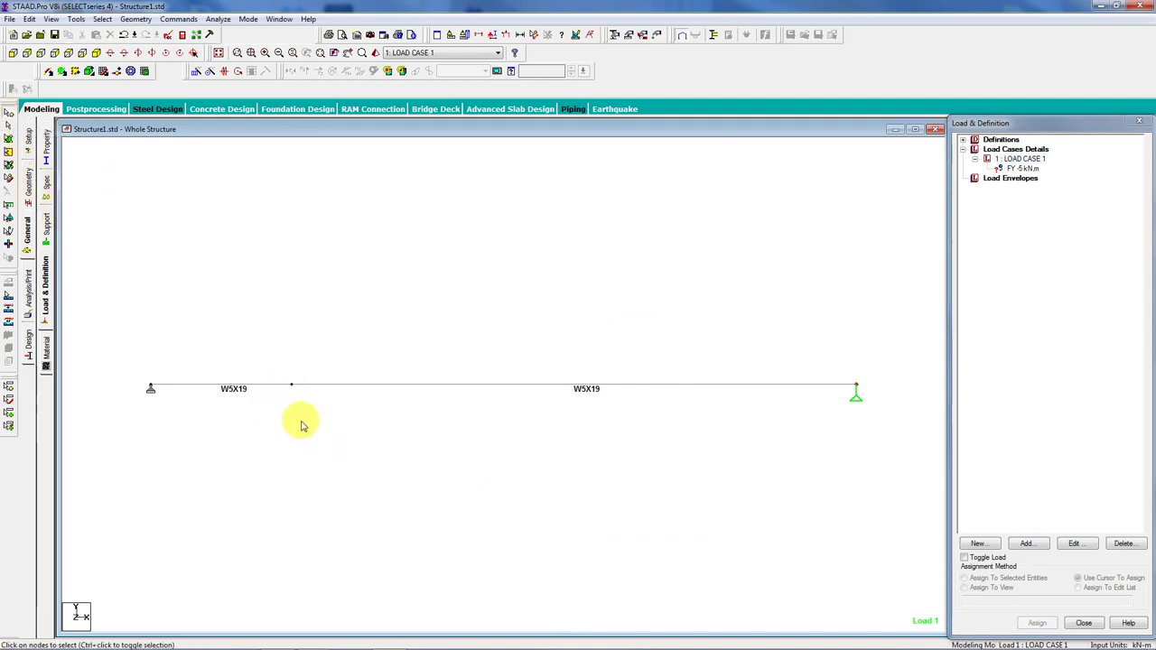
{"action": "left_click", "coordinate": [1022, 168]}
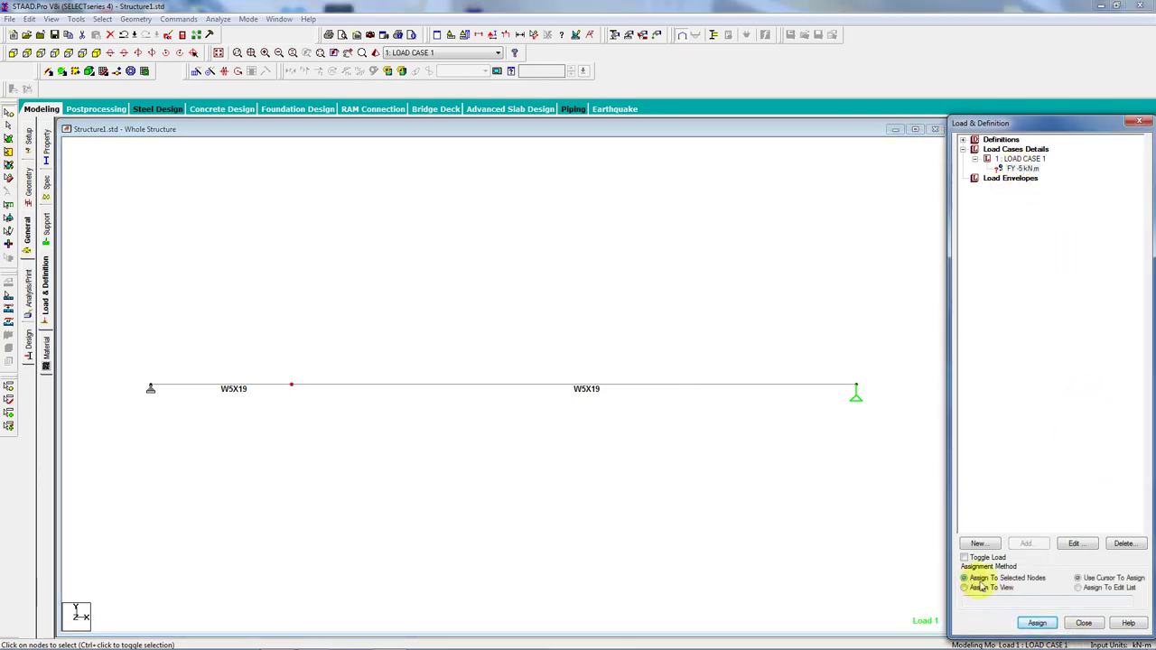
{"action": "left_click", "coordinate": [1038, 623]}
{"action": "left_click", "coordinate": [1065, 411]}
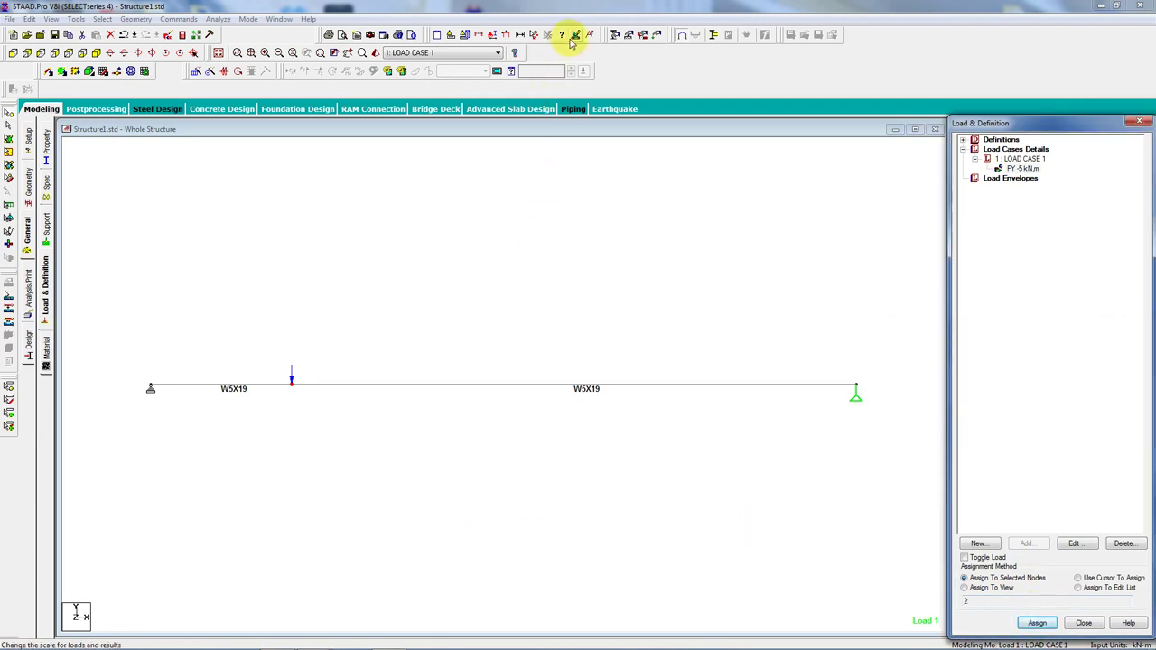
{"action": "left_click", "coordinate": [492, 34]}
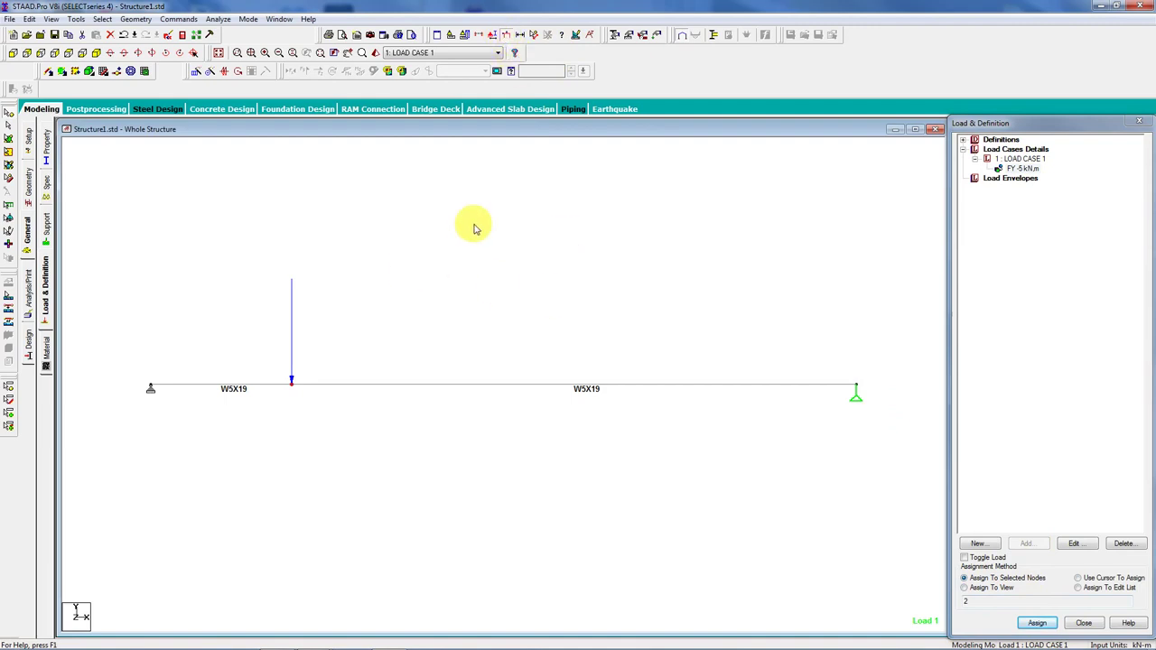
Step: Turn on load value labels so 5.000 kN appears on the beam
{"action": "left_click", "coordinate": [575, 36]}
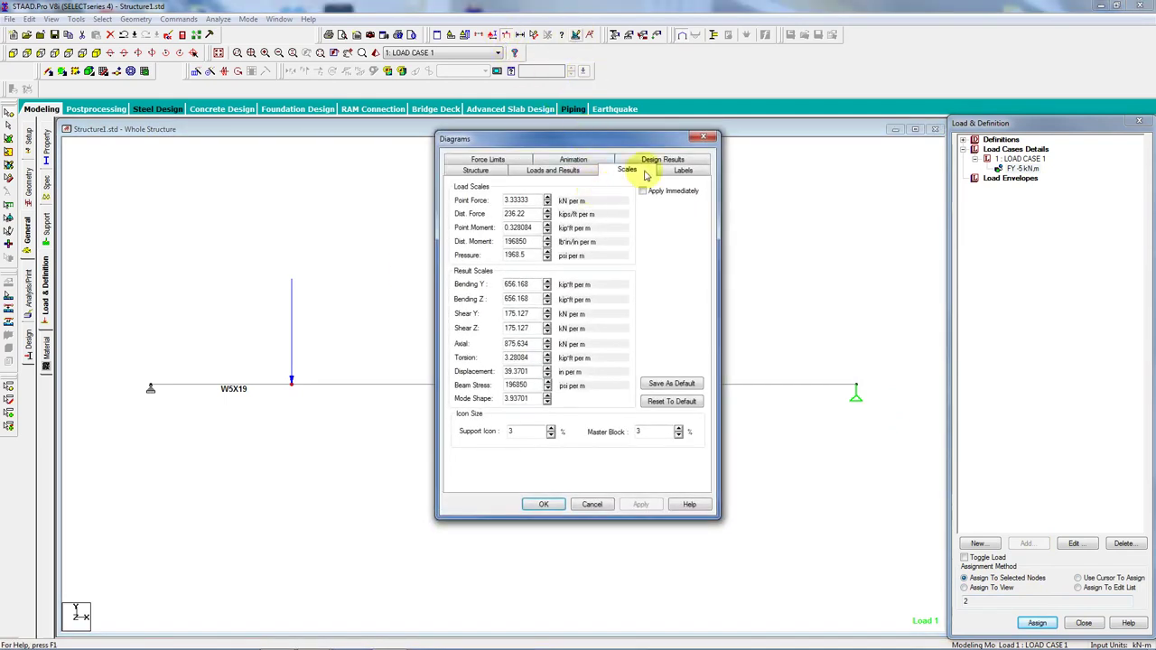
{"action": "left_click", "coordinate": [689, 170]}
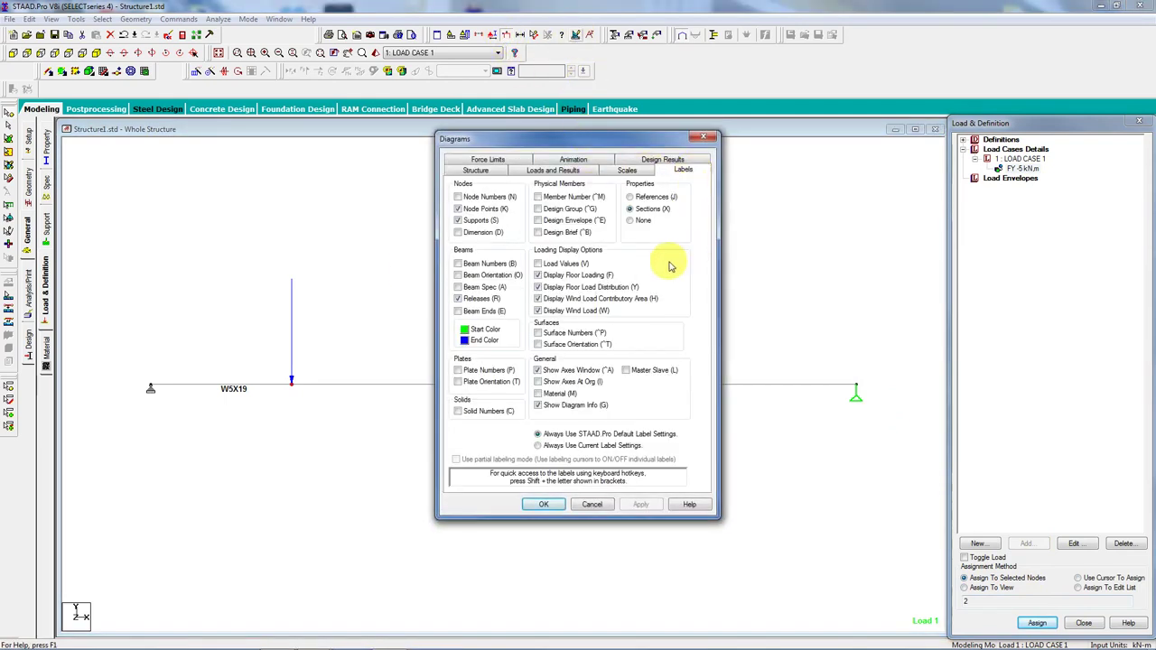
{"action": "left_click", "coordinate": [541, 263]}
{"action": "left_click", "coordinate": [542, 508]}
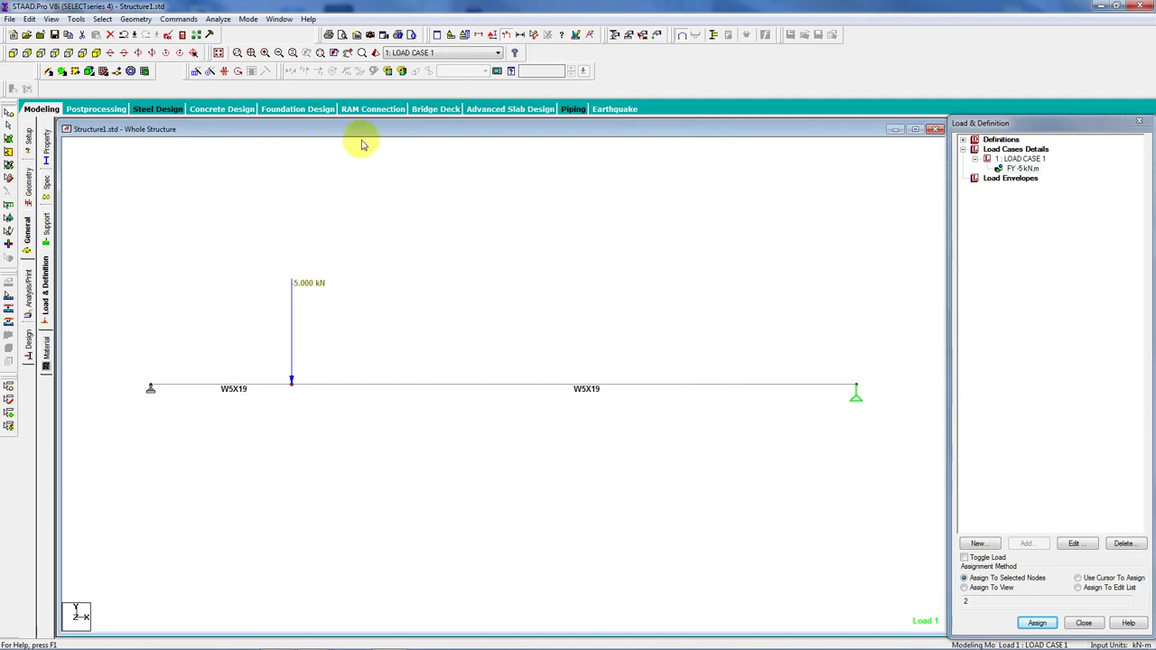
Step: Display the 2 m and 8 m member length dimensions
{"action": "left_click", "coordinate": [521, 36]}
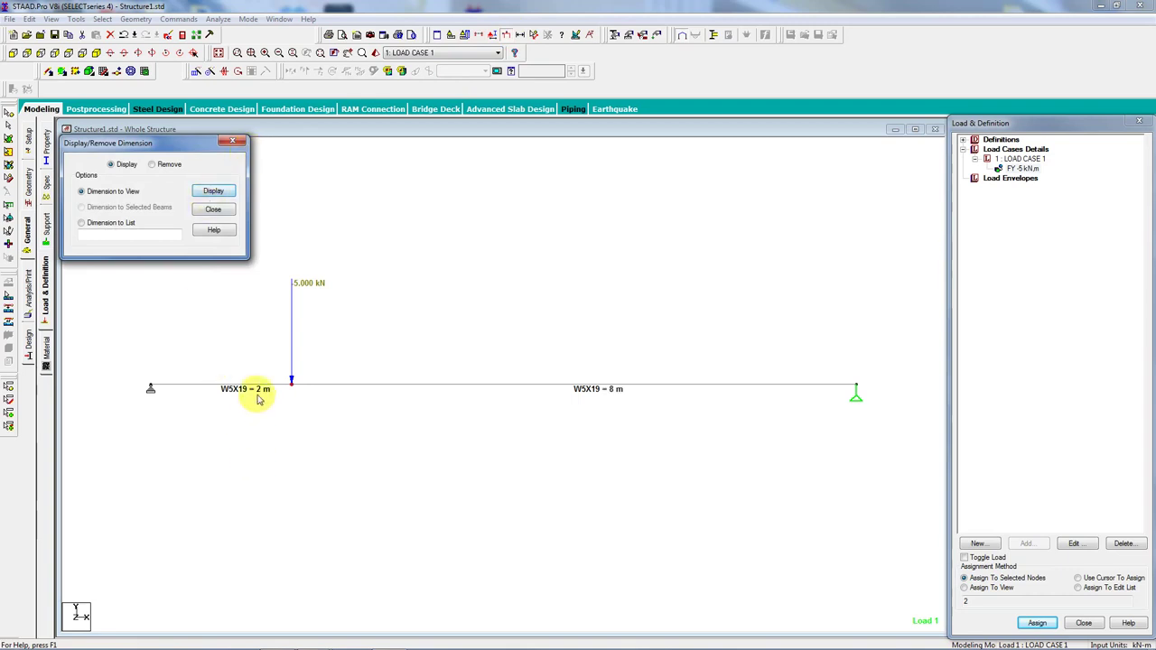
{"action": "left_click", "coordinate": [213, 208]}
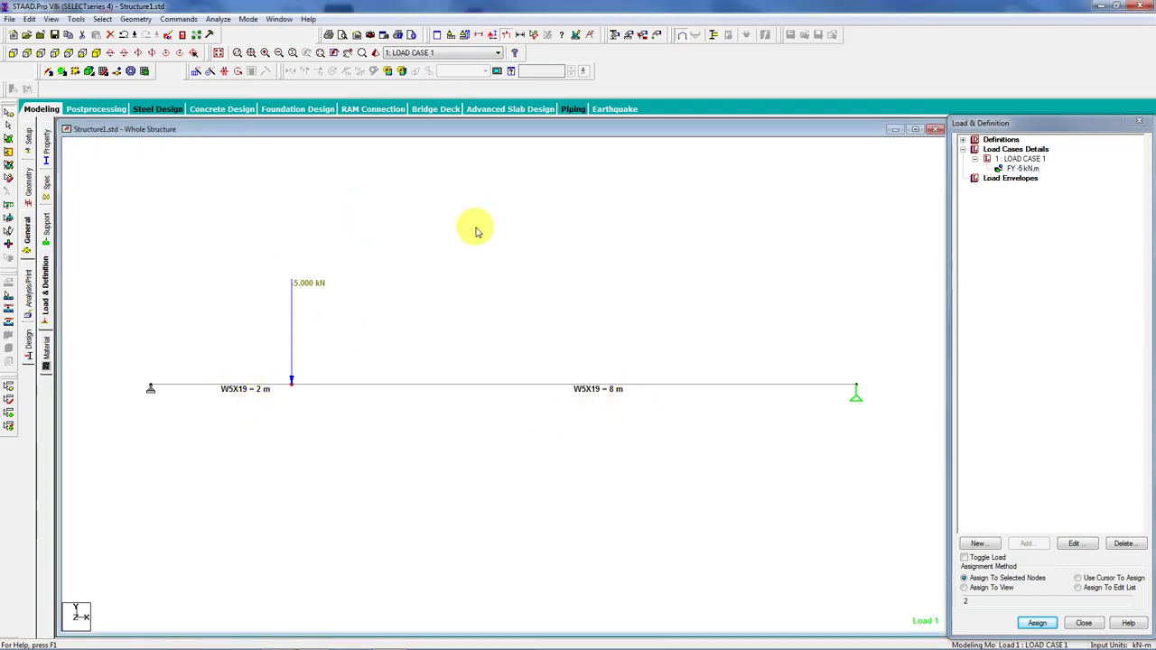
{"action": "left_click", "coordinate": [28, 298]}
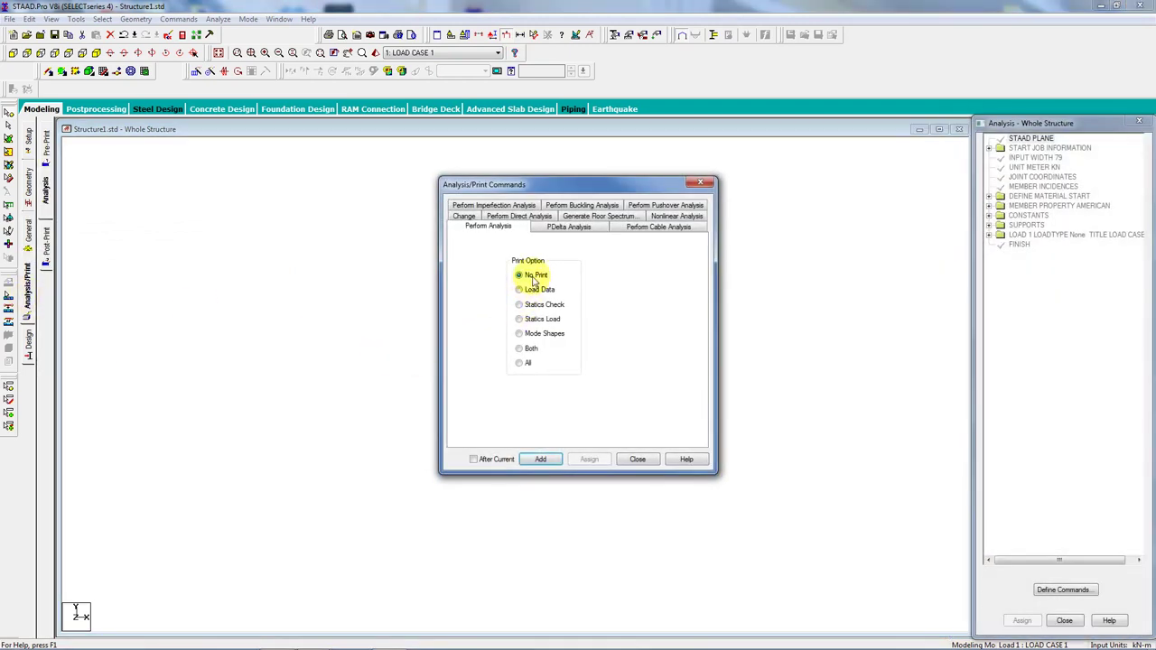
Step: Add a Perform Analysis command and save the model via the input command file
{"action": "left_click", "coordinate": [533, 460]}
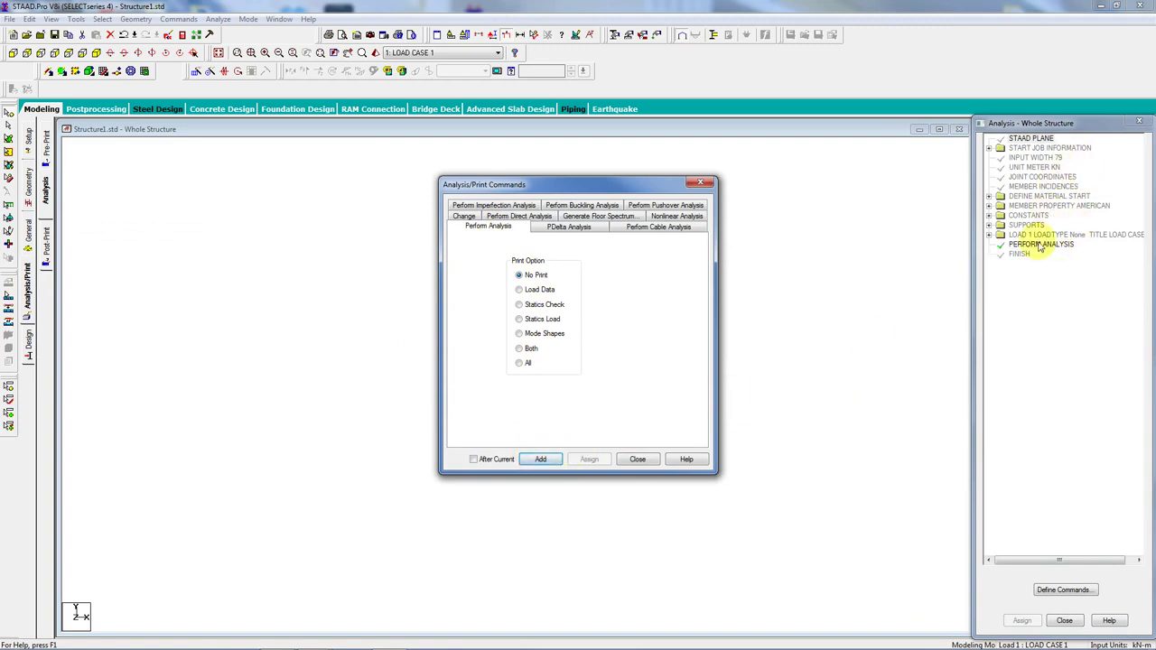
{"action": "left_click", "coordinate": [638, 459]}
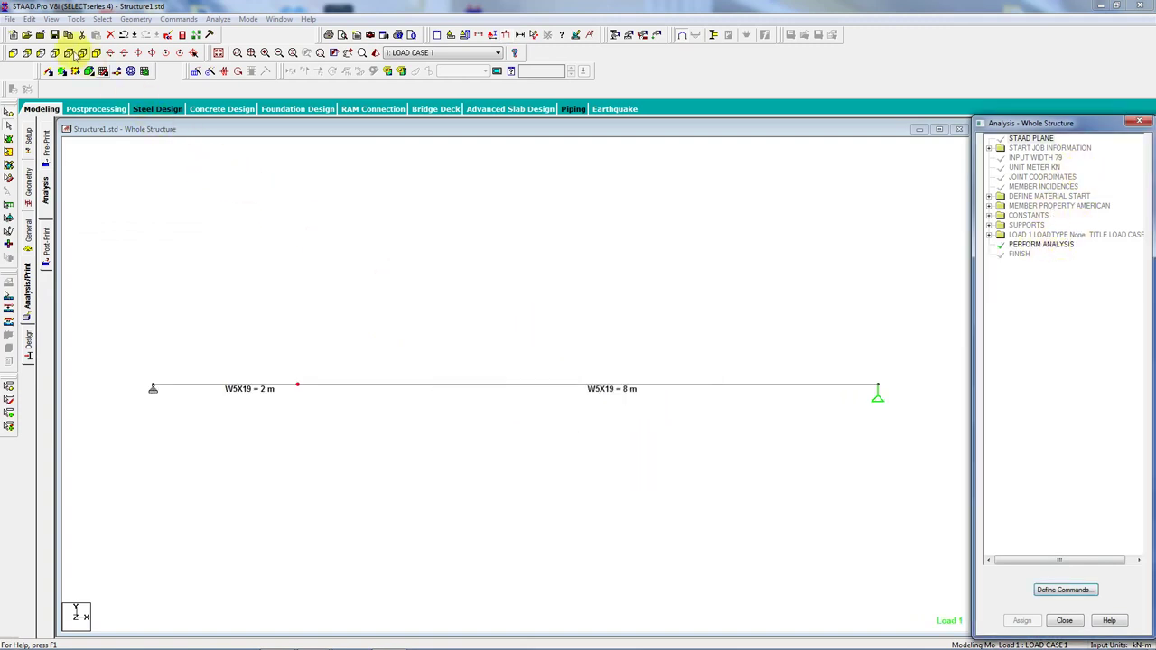
{"action": "left_click", "coordinate": [35, 19]}
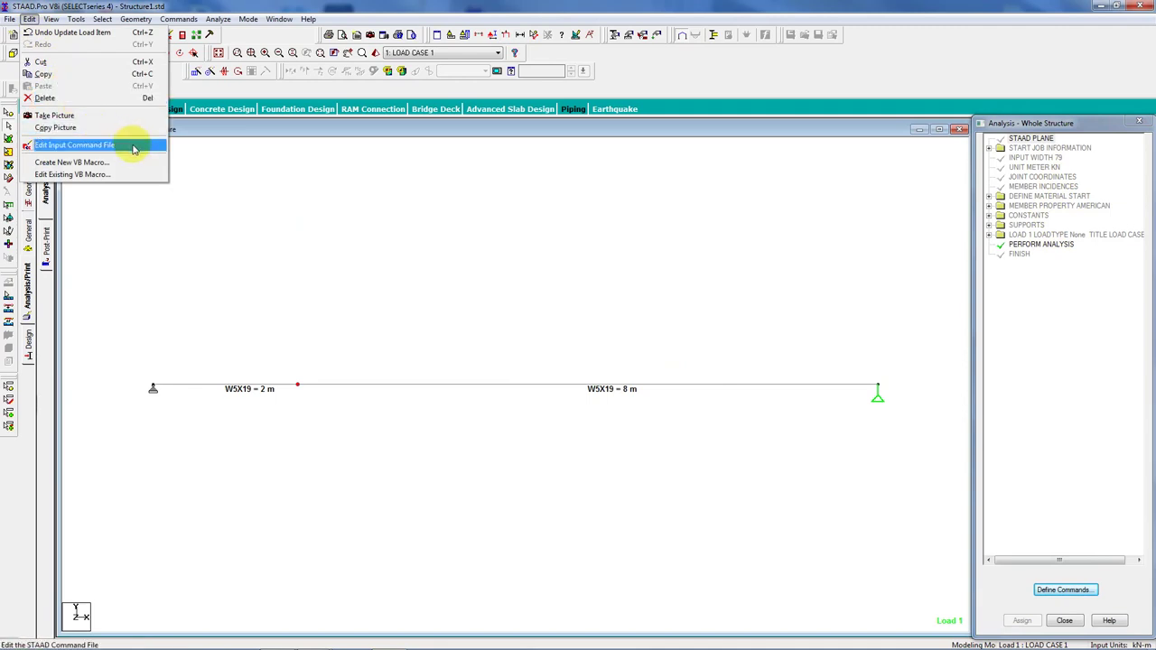
{"action": "left_click", "coordinate": [132, 149]}
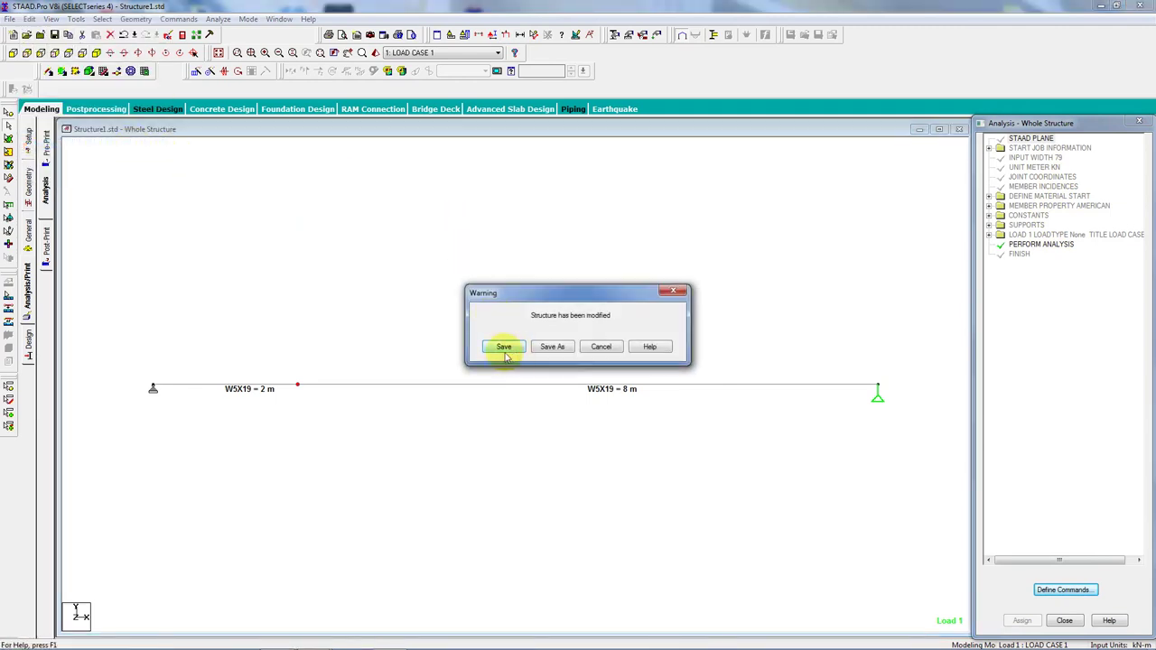
{"action": "left_click", "coordinate": [504, 352]}
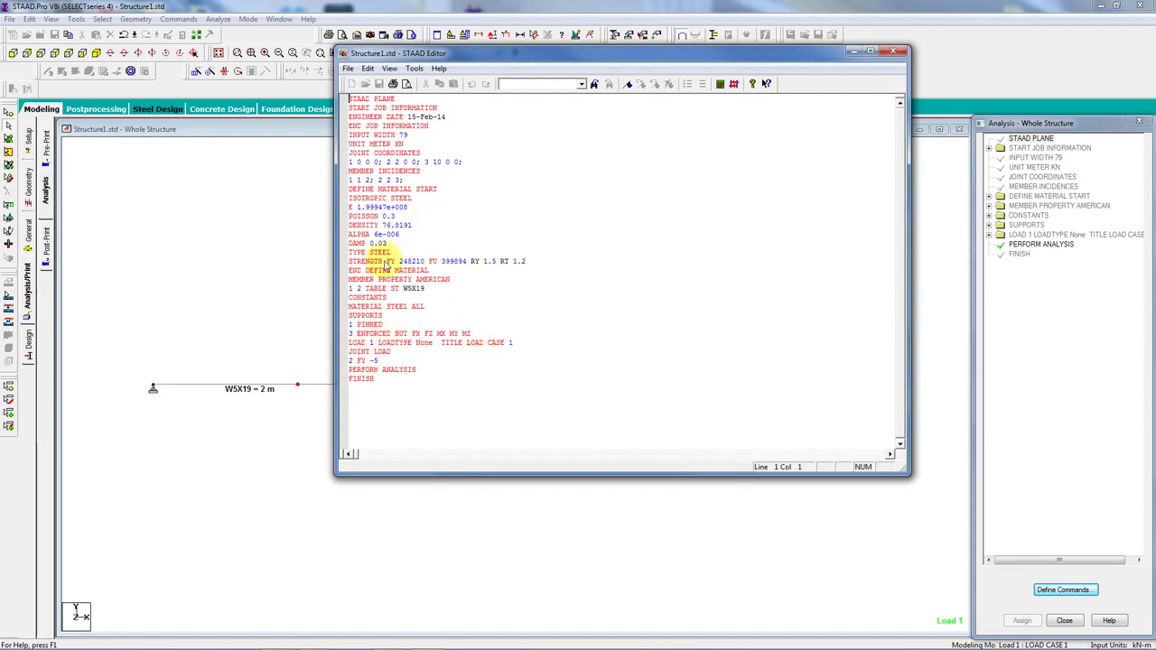
{"action": "left_click", "coordinate": [893, 51]}
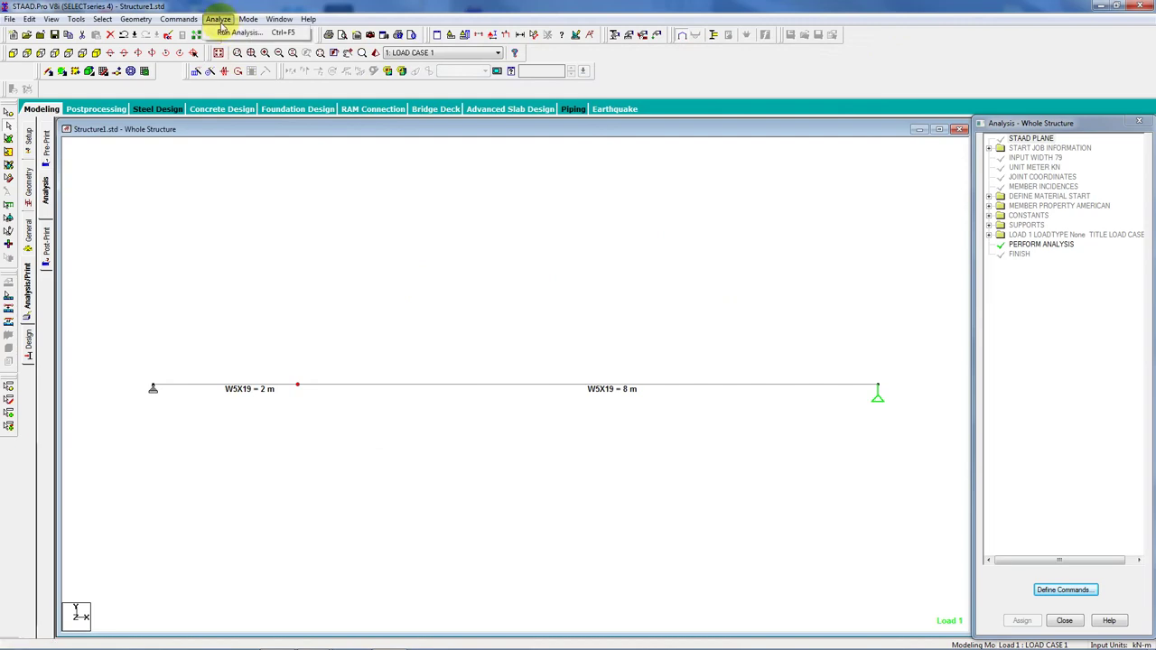
Step: Run the analysis and open post-processing results for LOAD CASE 1
{"action": "left_click", "coordinate": [237, 32]}
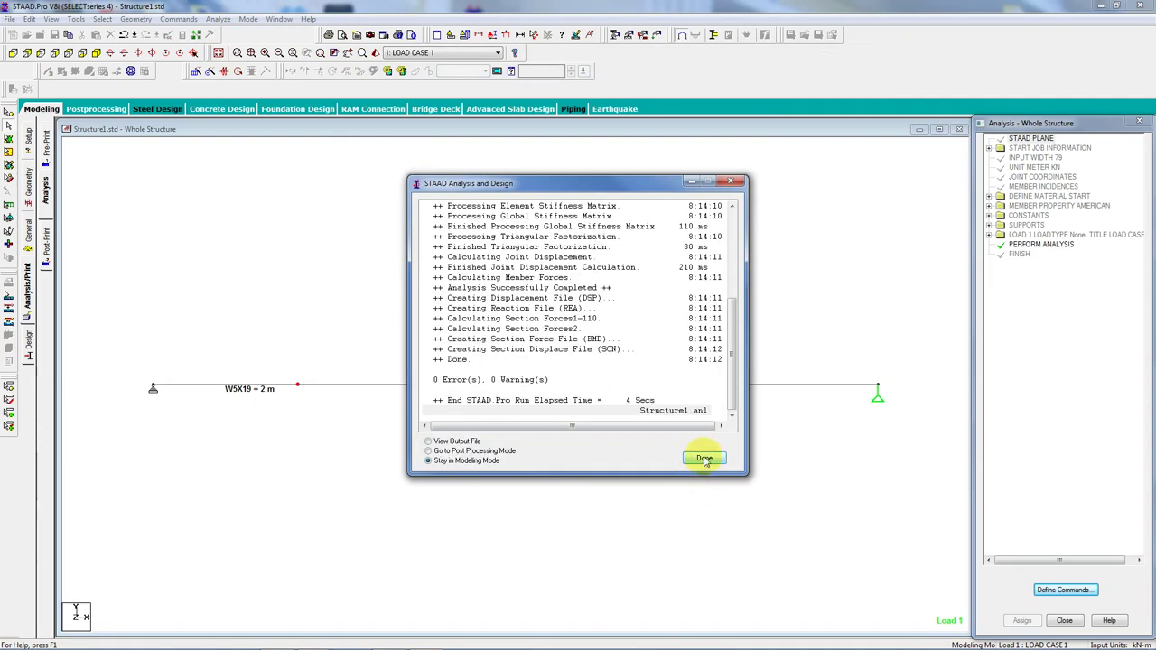
{"action": "left_click", "coordinate": [703, 459]}
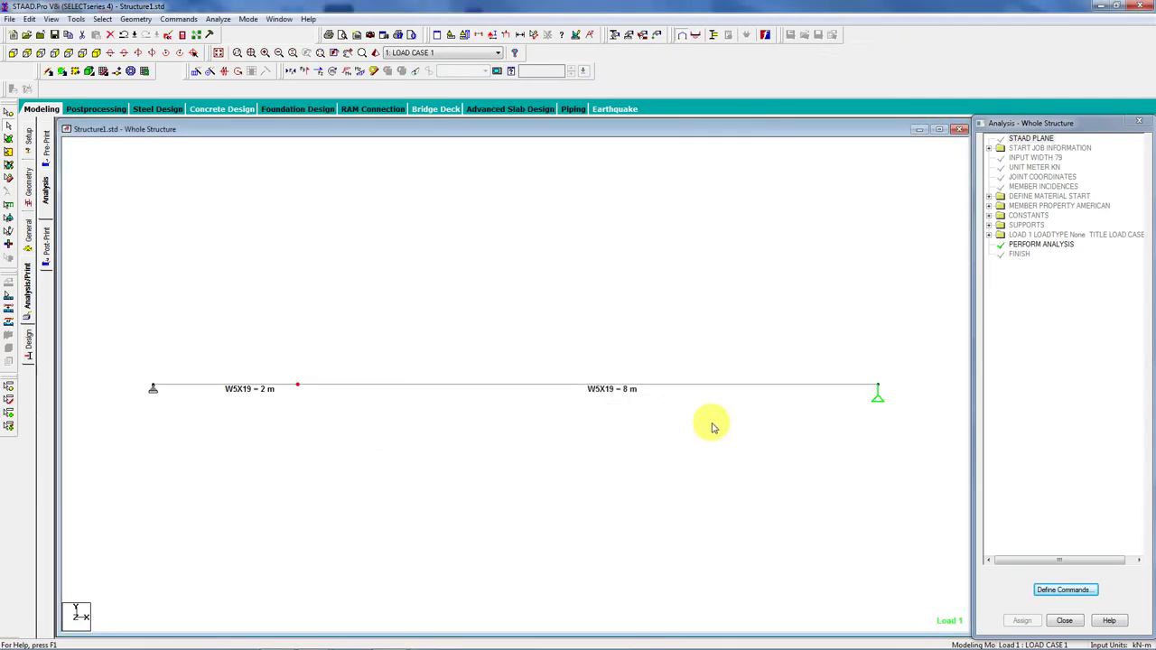
{"action": "left_click", "coordinate": [696, 36]}
{"action": "left_click", "coordinate": [593, 421]}
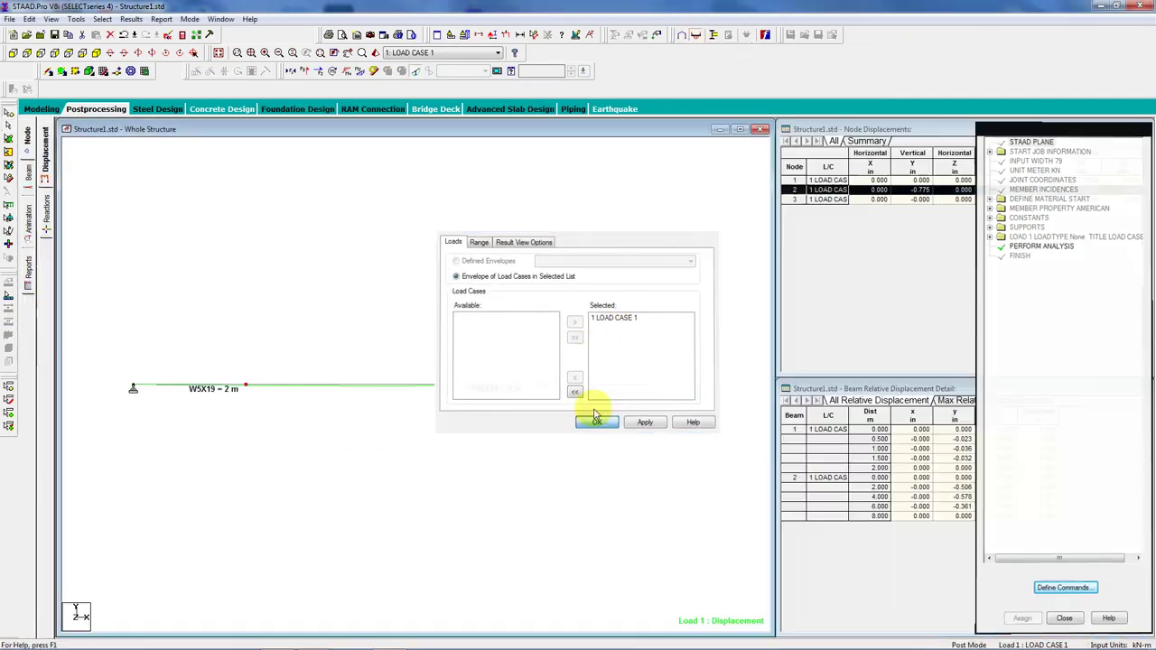
Step: Show the 4 kN and 1 kN reactions below the beam with the 5 kN load
{"action": "left_click", "coordinate": [48, 226]}
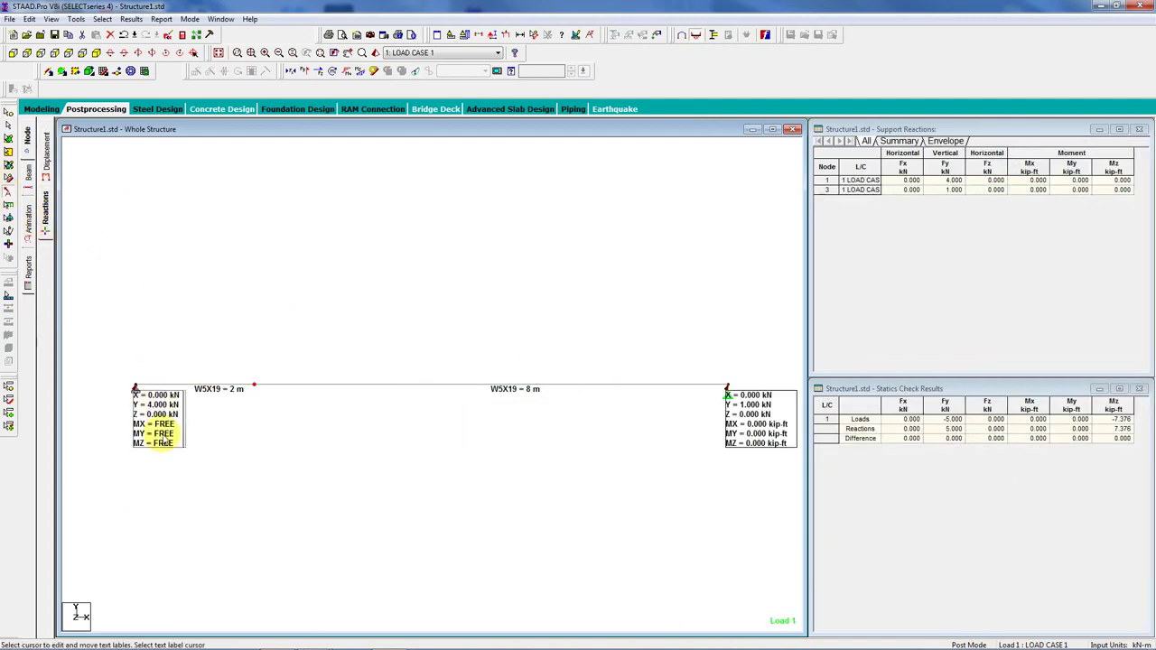
{"action": "left_click_drag", "start_coordinate": [160, 432], "coordinate": [148, 488]}
{"action": "left_click_drag", "start_coordinate": [739, 443], "coordinate": [736, 527]}
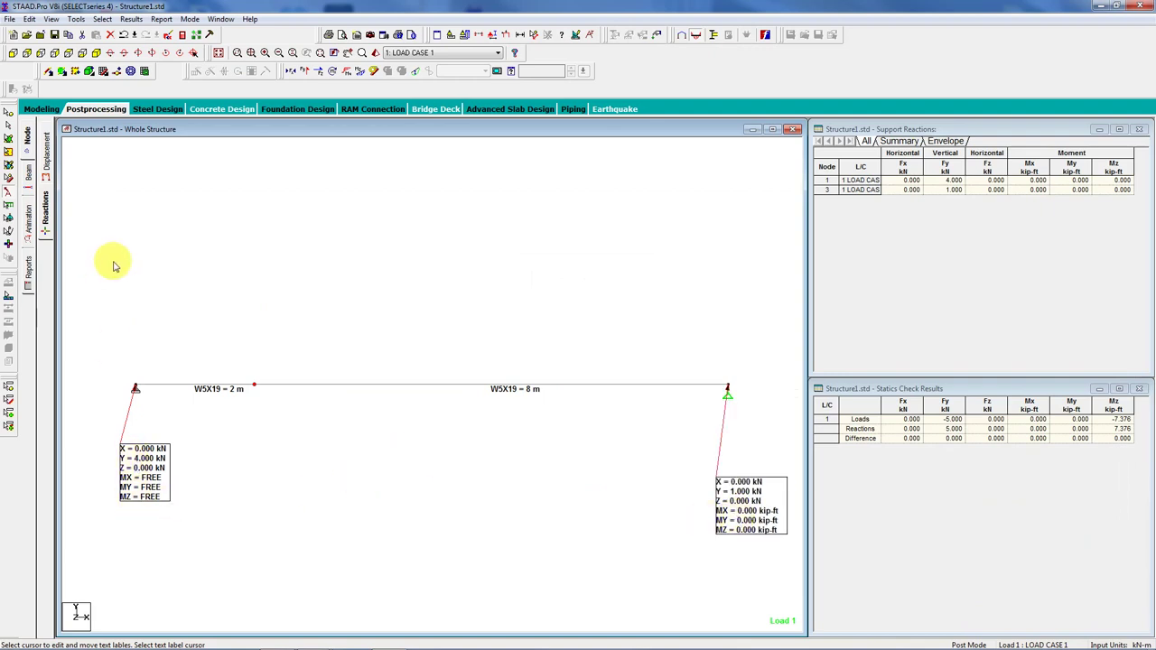
{"action": "left_click", "coordinate": [507, 34]}
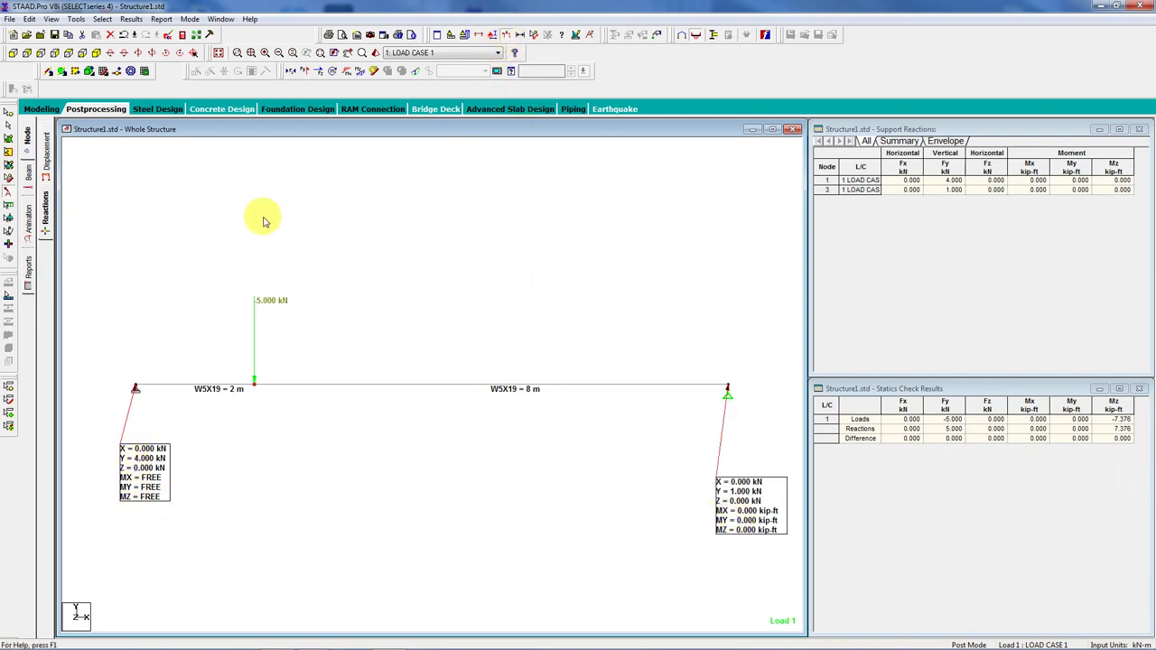
Step: Display beam 1's force graphs with distributed force in kN/m and moments in kN·m
{"action": "left_click", "coordinate": [28, 177]}
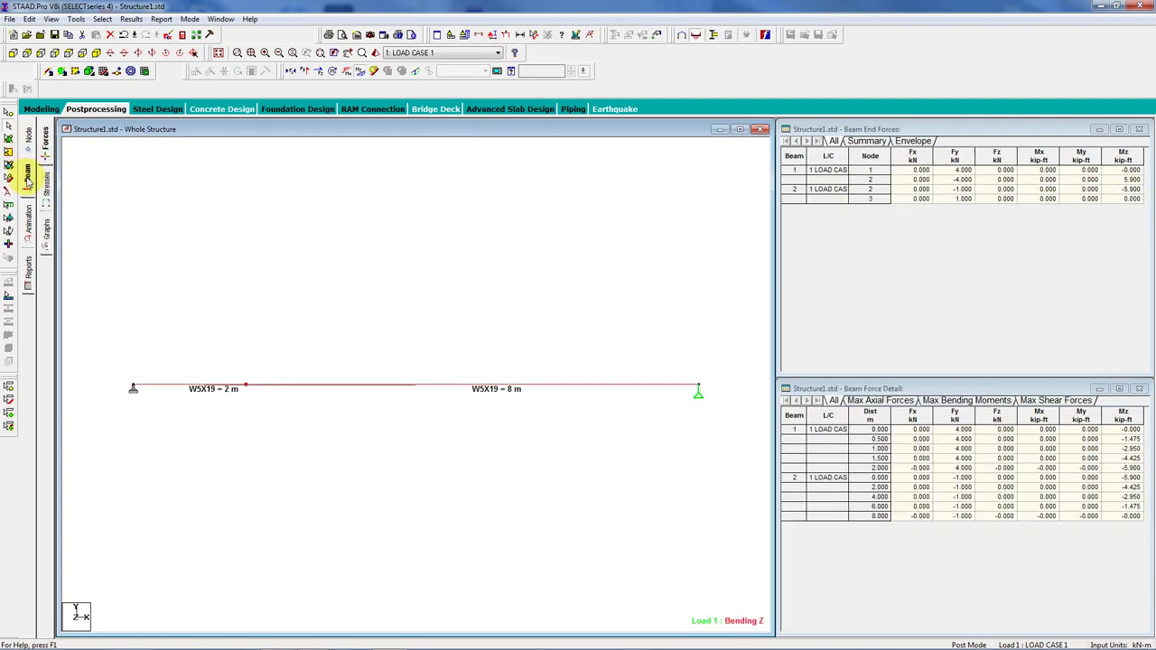
{"action": "left_click", "coordinate": [46, 230]}
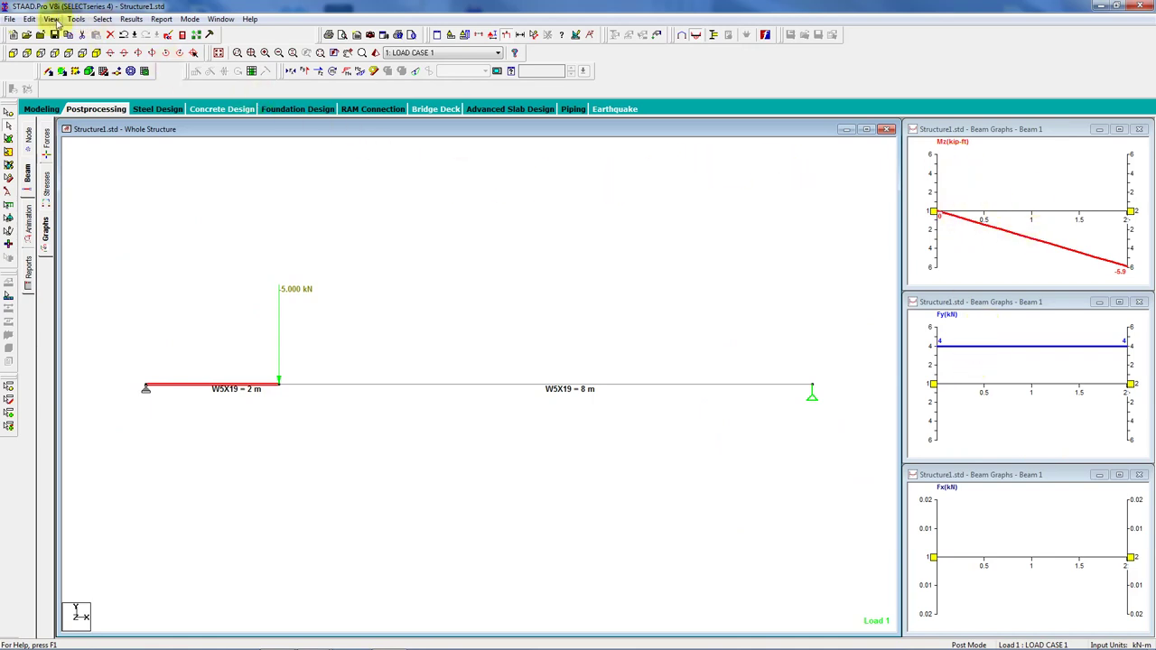
{"action": "left_click", "coordinate": [53, 19]}
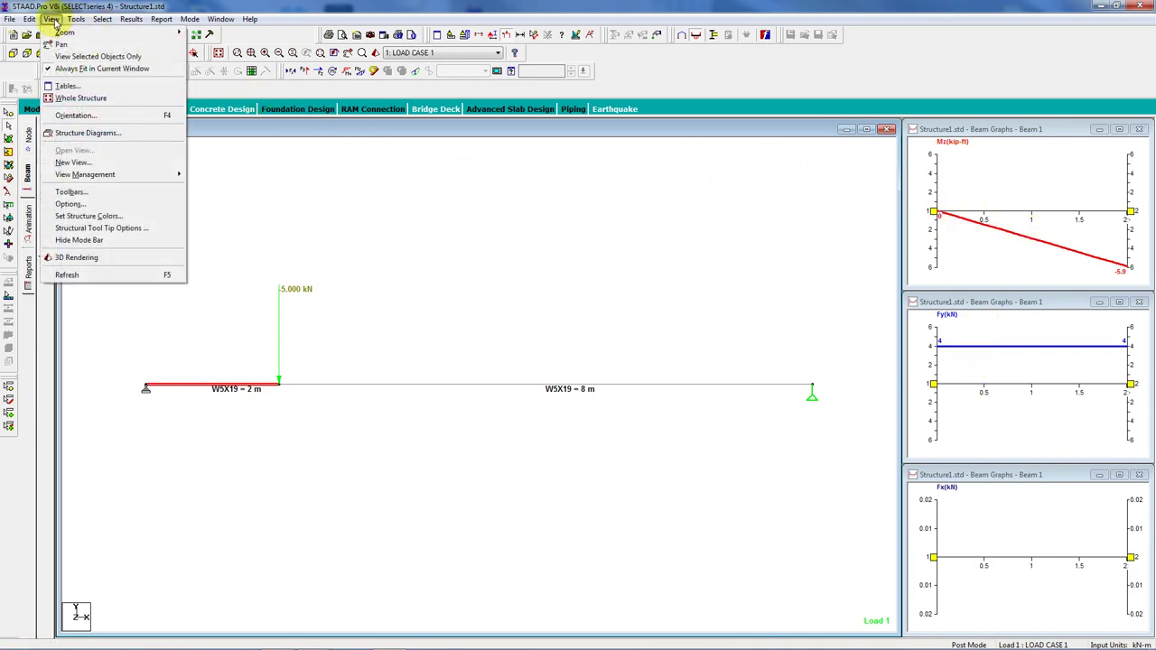
{"action": "left_click", "coordinate": [89, 206]}
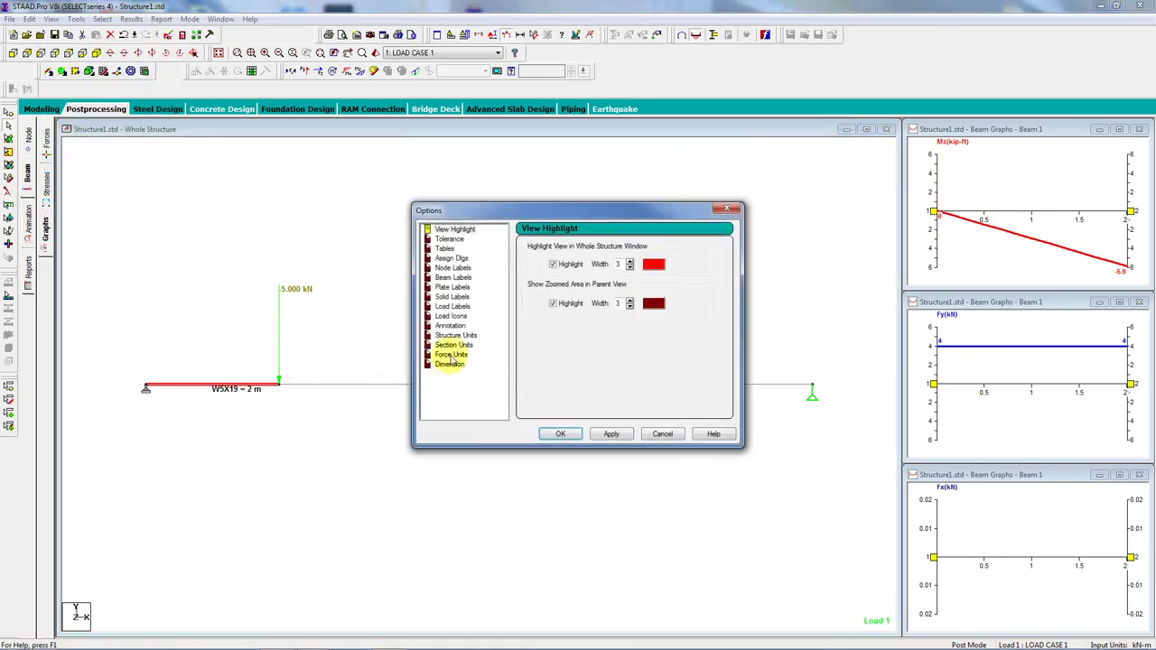
{"action": "left_click", "coordinate": [457, 337]}
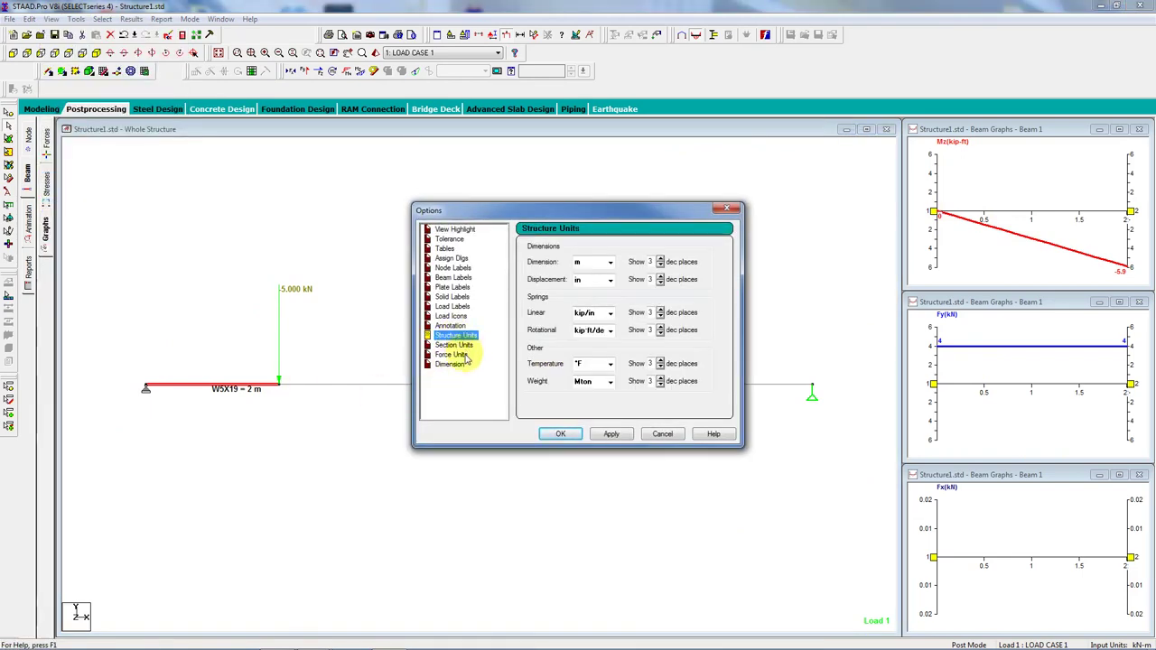
{"action": "left_click", "coordinate": [463, 356]}
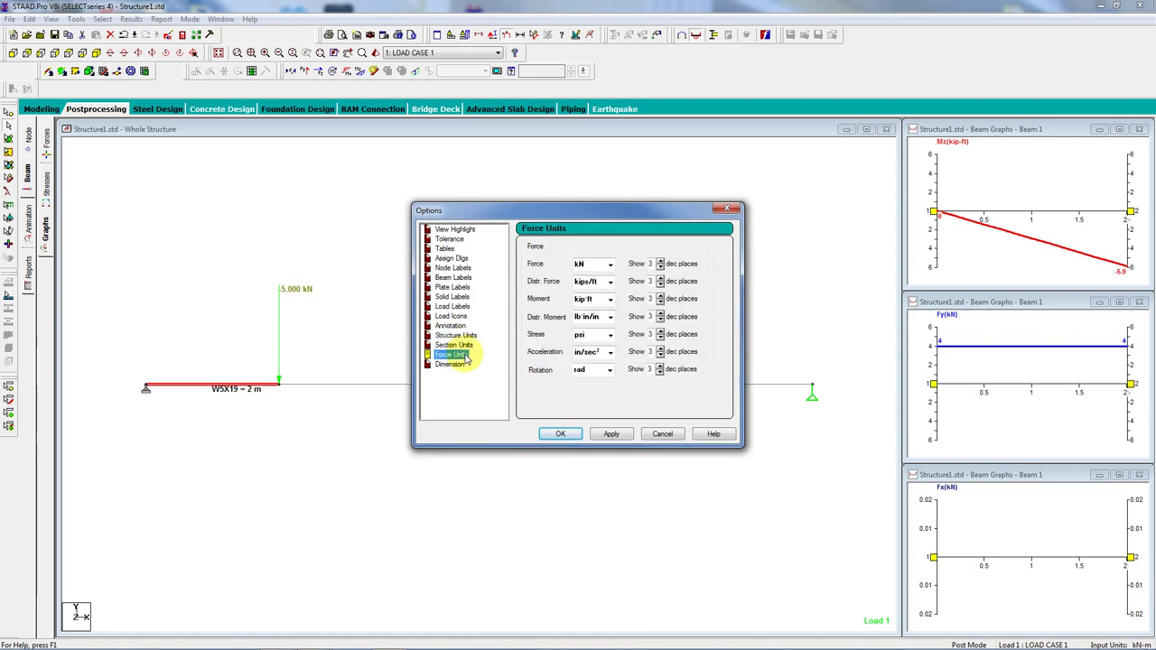
{"action": "left_click", "coordinate": [611, 283]}
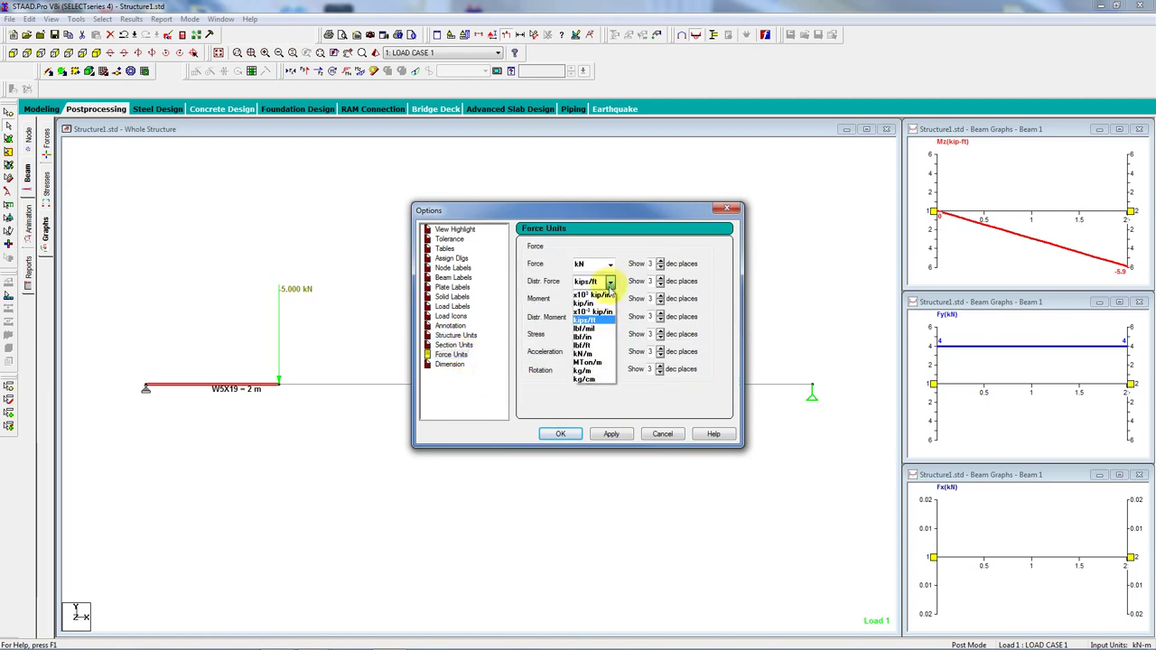
{"action": "left_click", "coordinate": [603, 355]}
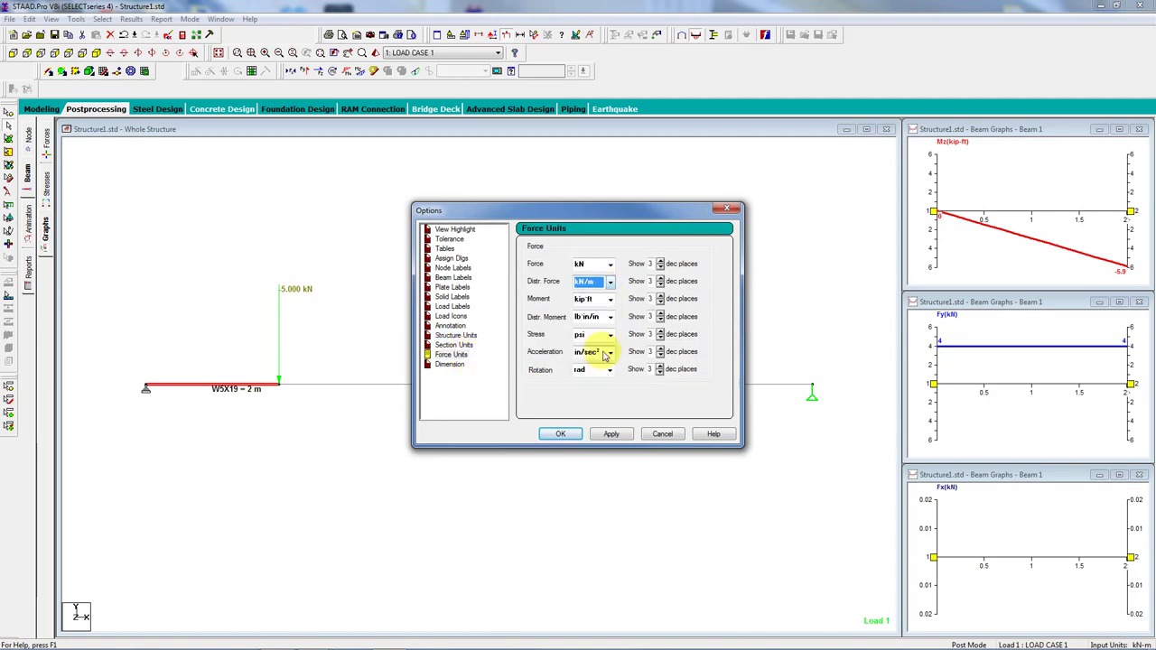
{"action": "left_click", "coordinate": [610, 299]}
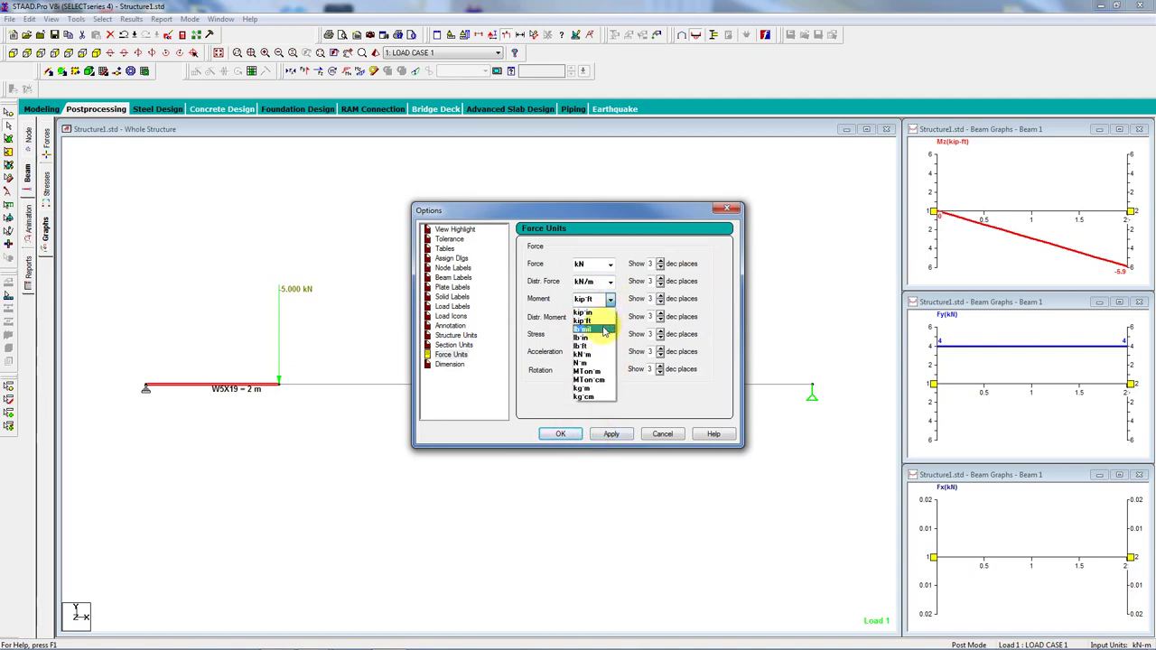
{"action": "left_click", "coordinate": [602, 355]}
{"action": "left_click", "coordinate": [561, 435]}
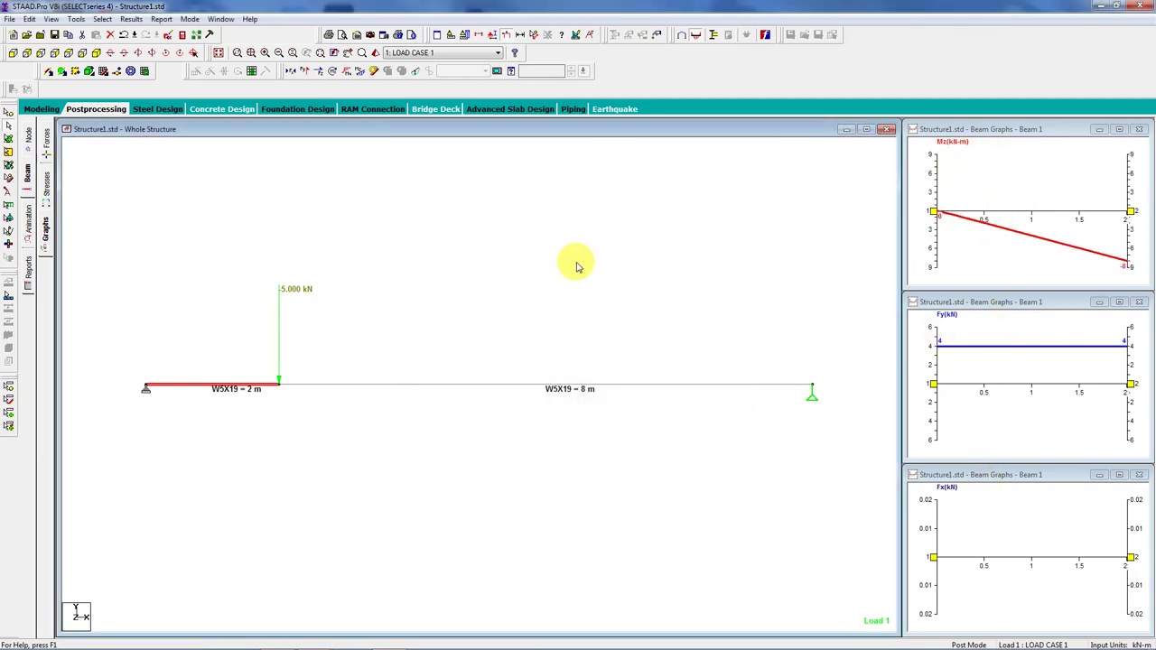
{"action": "left_click", "coordinate": [507, 411]}
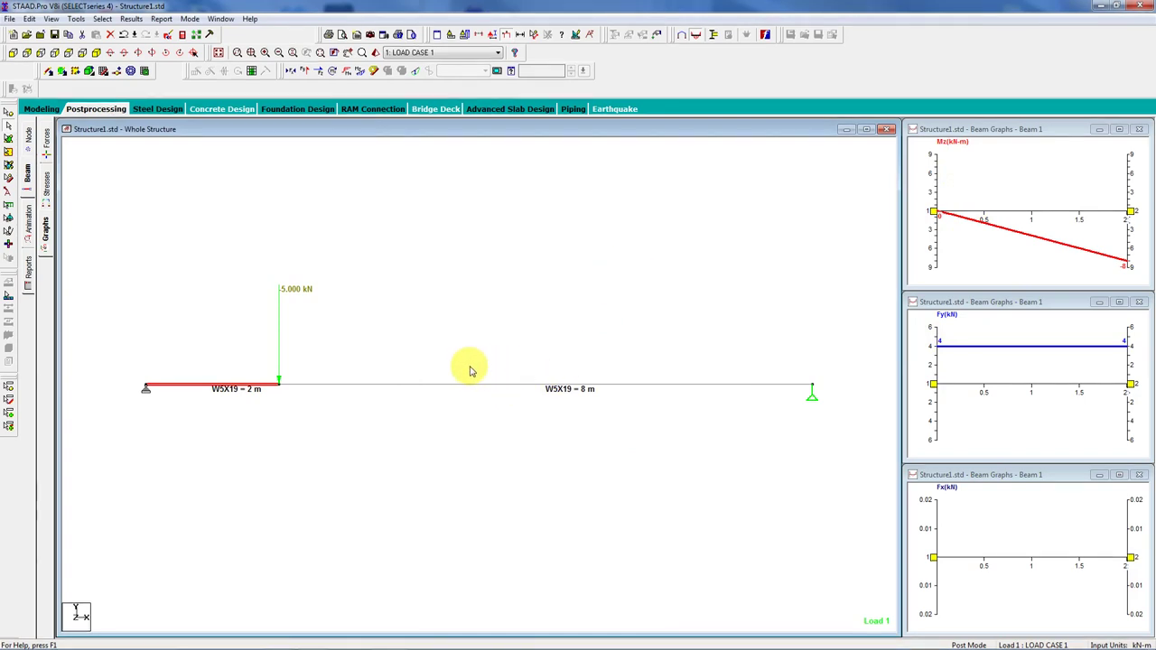